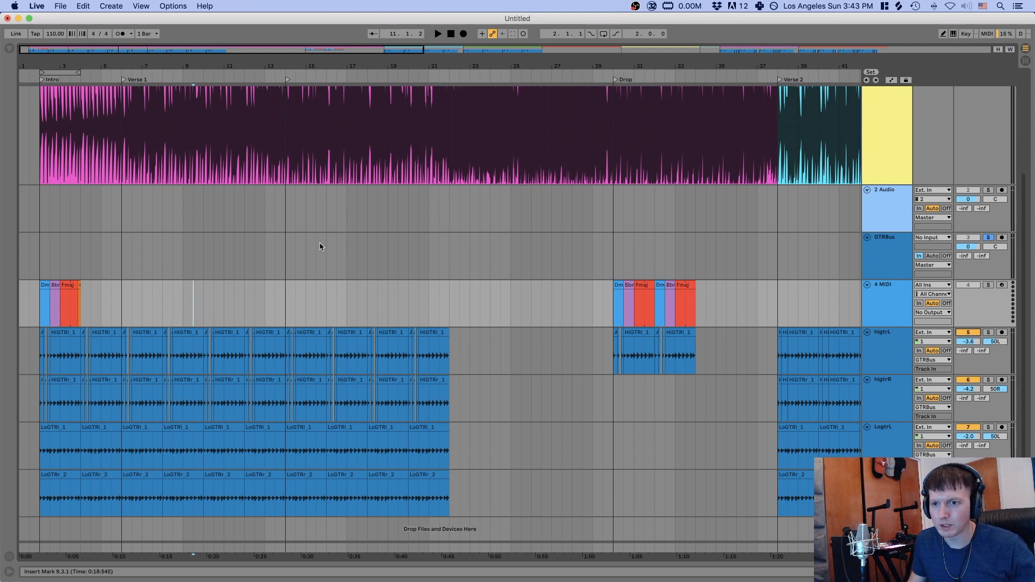
# - Play the soloed guitar bus from the Intro at bar 2 to hear the guitar parts up to Verse 1
pyautogui.scroll(2, 136, 243)
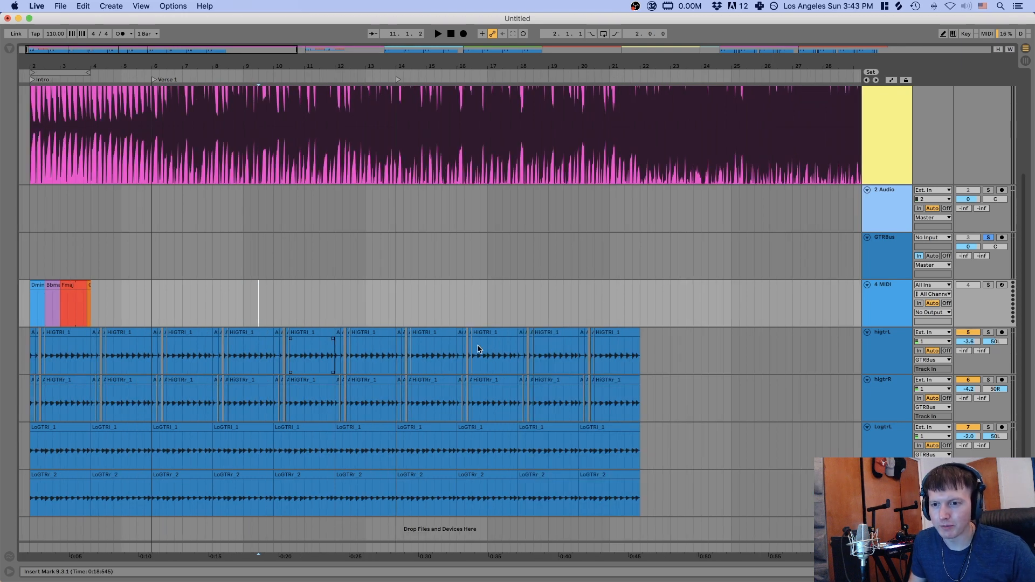
pyautogui.press('Down')
pyautogui.click(30, 258)
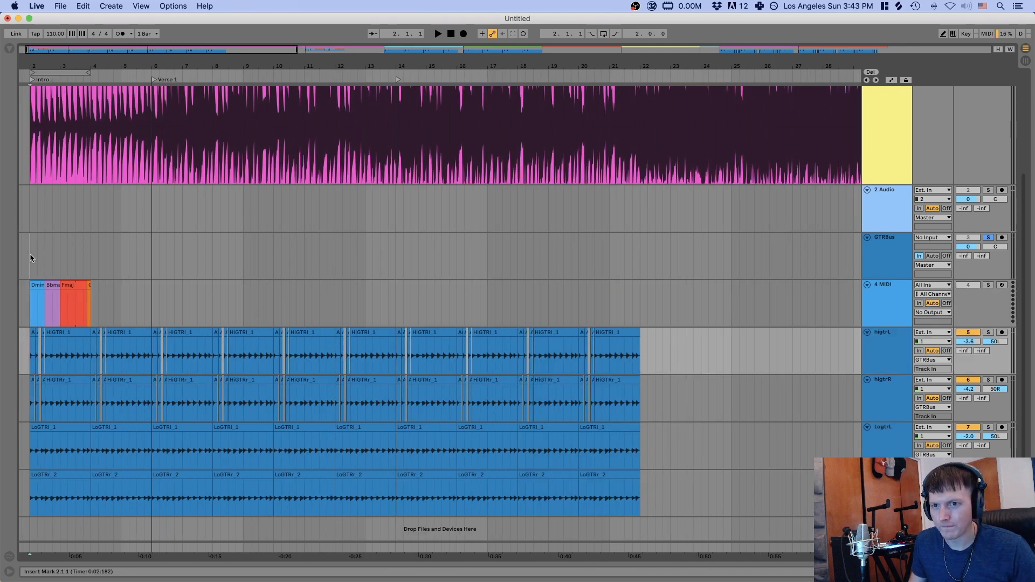
pyautogui.press('space')
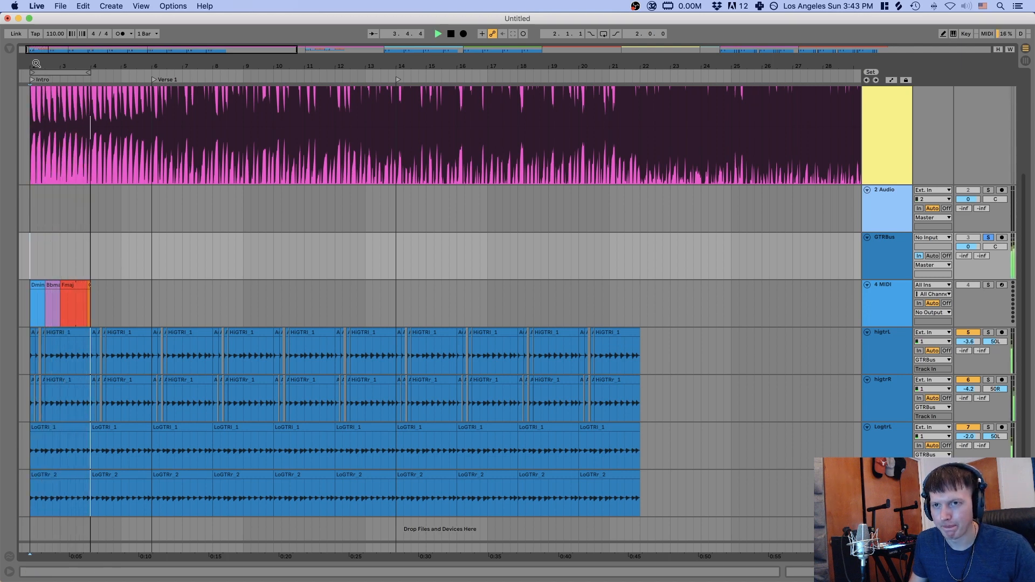
pyautogui.press('+')
pyautogui.press('+')
pyautogui.press('+')
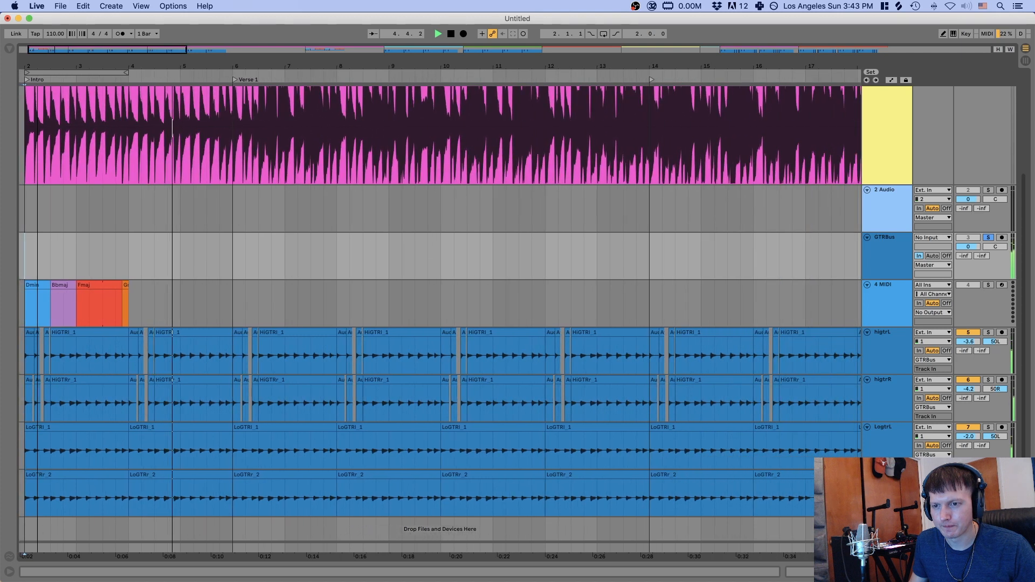
pyautogui.press('-')
pyautogui.press('-')
pyautogui.hscroll(1, 139, 228)
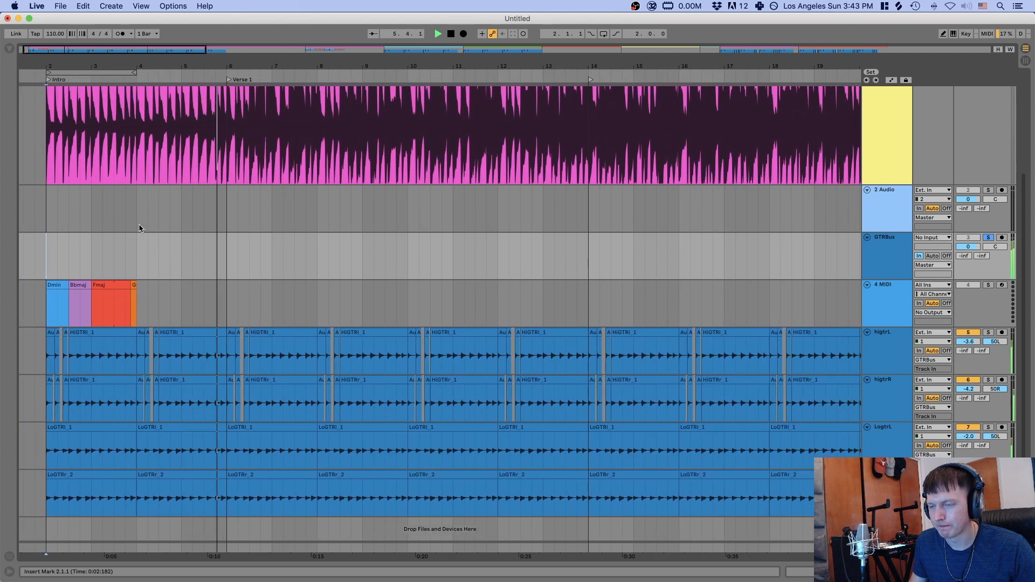
pyautogui.press('space')
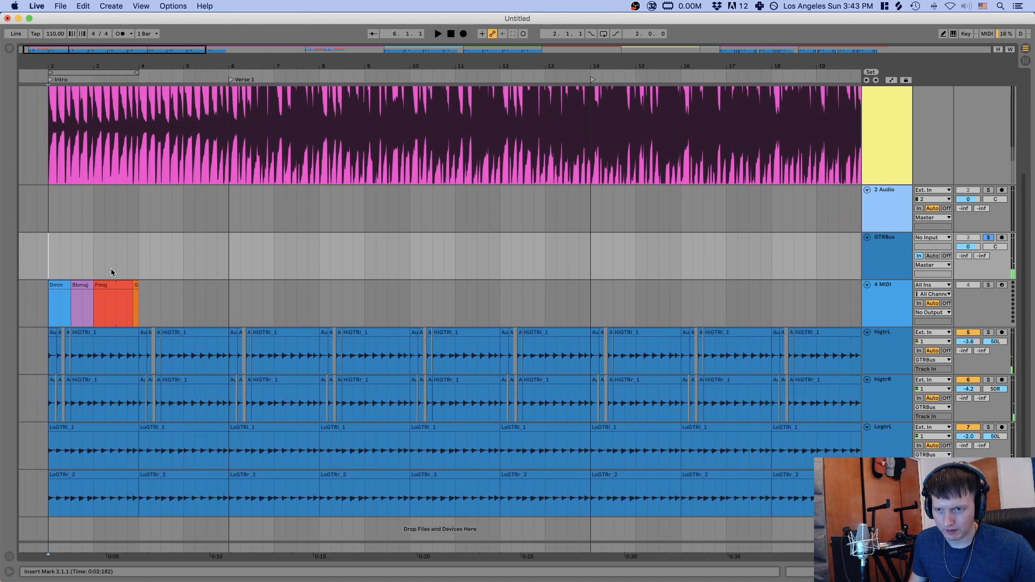
# - Examine the Dmin, Bbmaj, Fmaj and closing chord clips of the Intro progression on the 4 MIDI track one by one
pyautogui.click(60, 305)
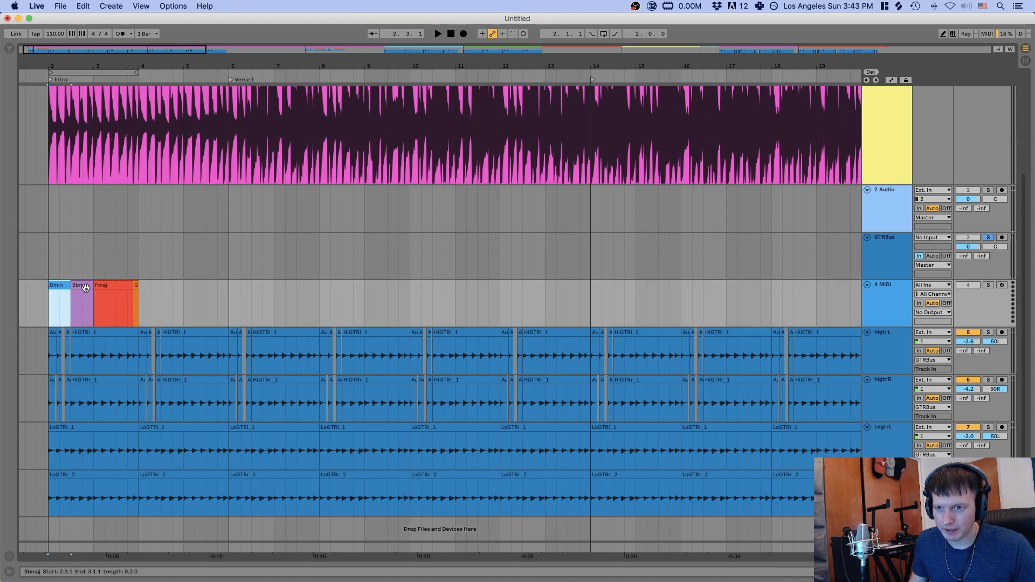
pyautogui.click(82, 304)
pyautogui.click(113, 305)
pyautogui.moveTo(100, 63); pyautogui.dragTo(201, 235)
pyautogui.hscroll(-3, 201, 235)
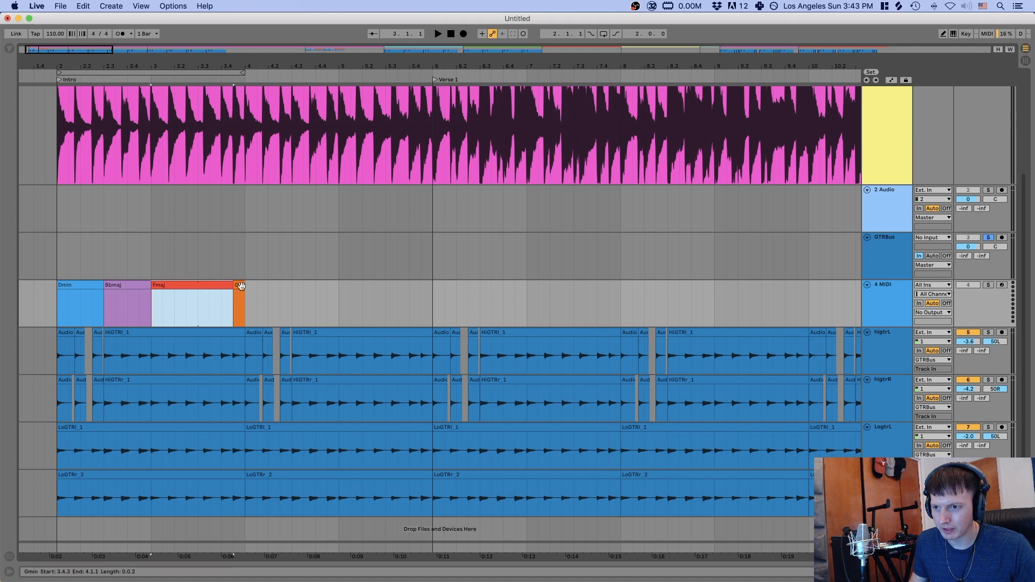
pyautogui.click(238, 304)
pyautogui.moveTo(199, 66); pyautogui.dragTo(201, 27)
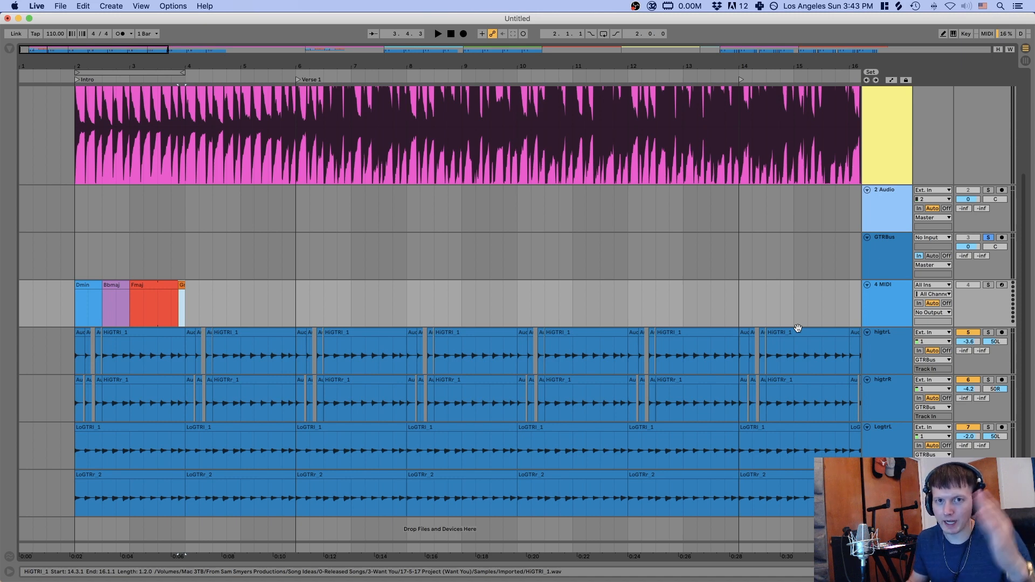
# - Audition the higtrL guitar track soloed, add LogtrL to the solo during playback, and clear all solos
pyautogui.click(897, 341)
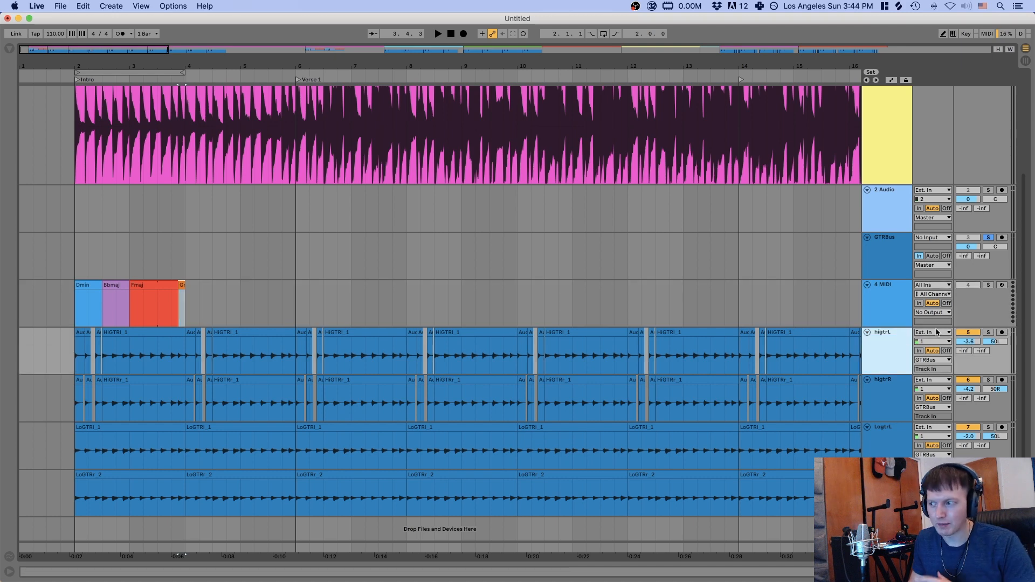
pyautogui.click(989, 333)
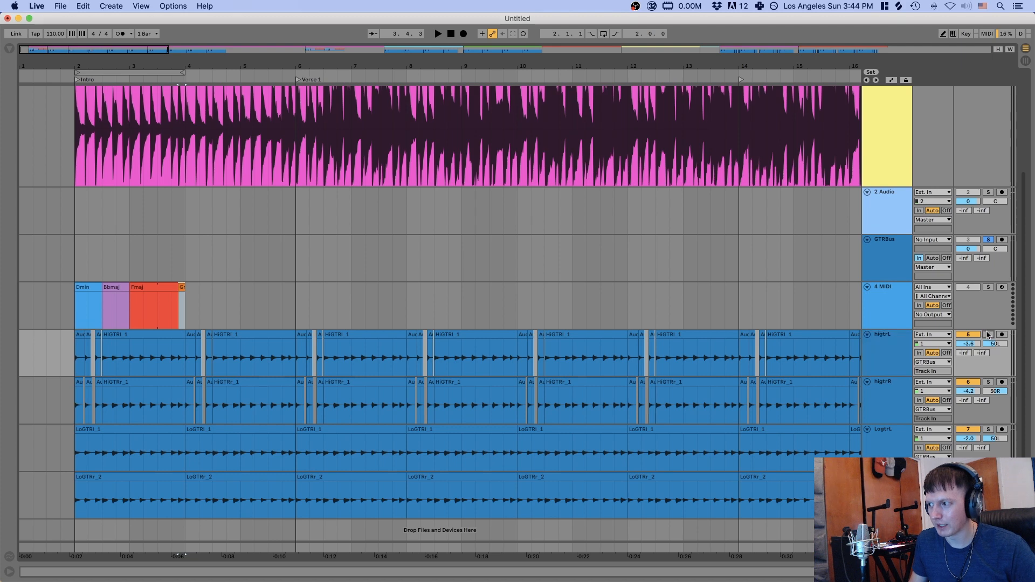
pyautogui.press('space')
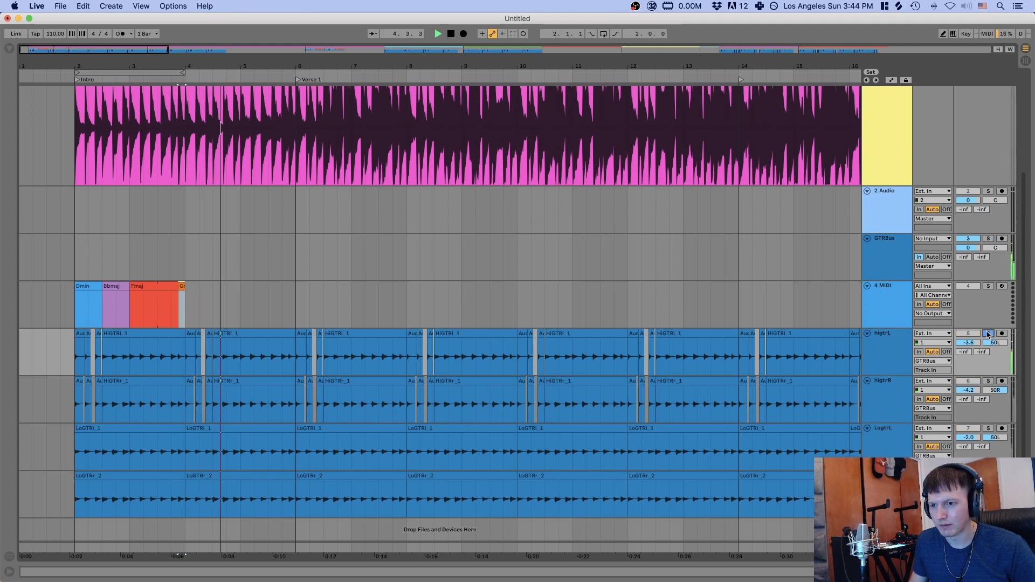
pyautogui.click(989, 429)
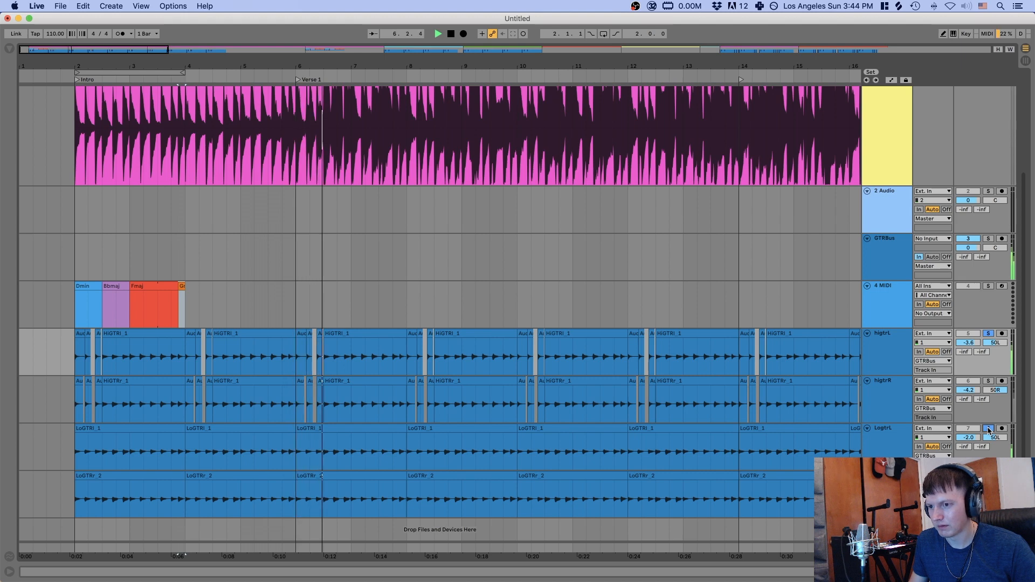
pyautogui.press('space')
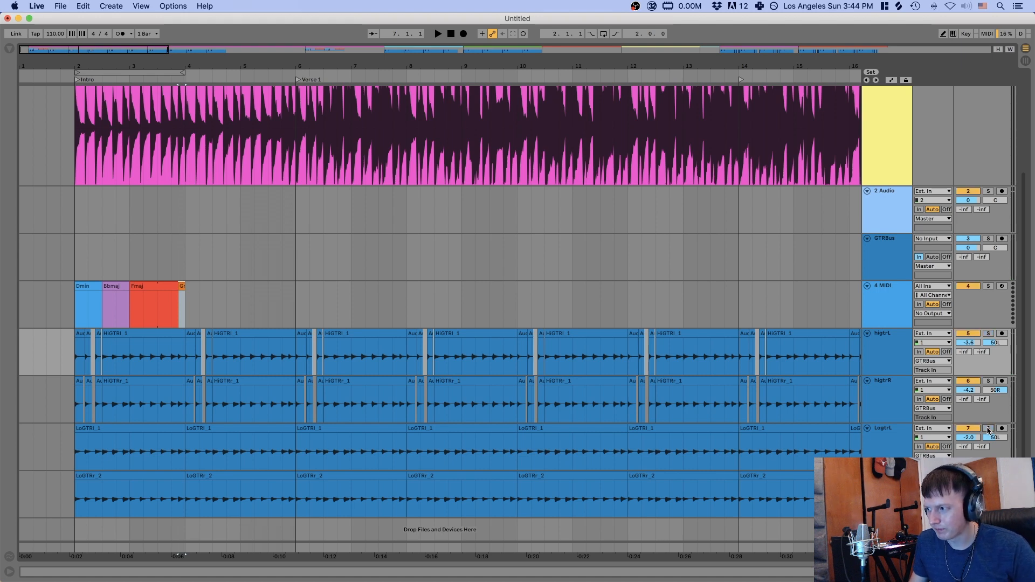
# - Play the Want You reference track together with the guitars around the end of the Intro, just before Verse 1
pyautogui.click(184, 277)
pyautogui.click(76, 258)
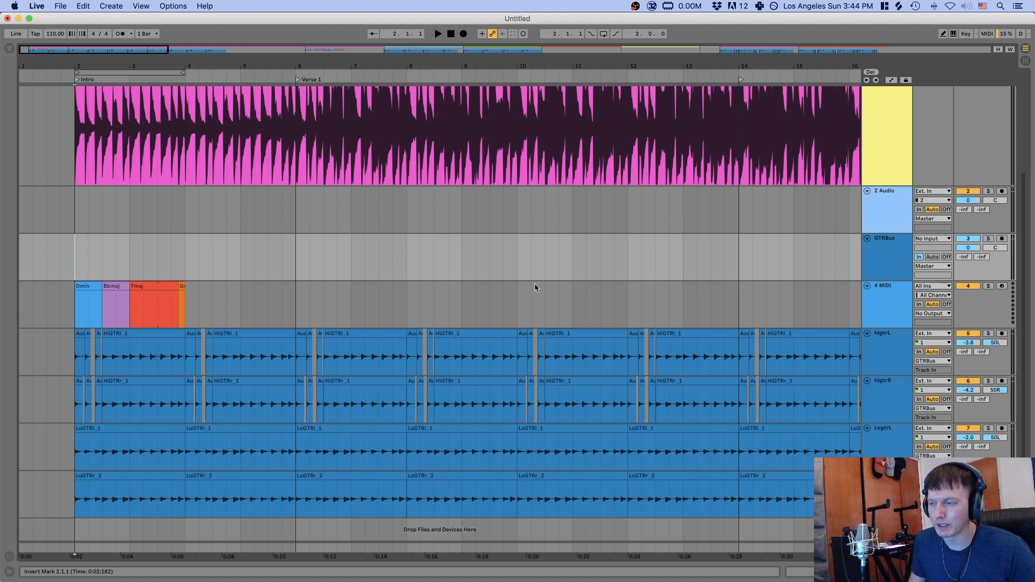
pyautogui.scroll(5, 587, 256)
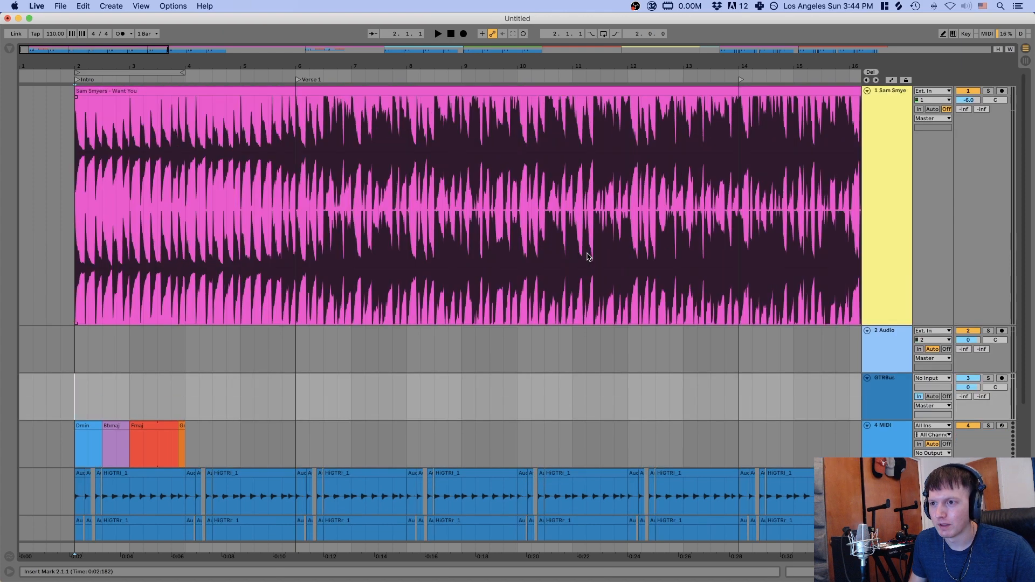
pyautogui.scroll(-5, 547, 319)
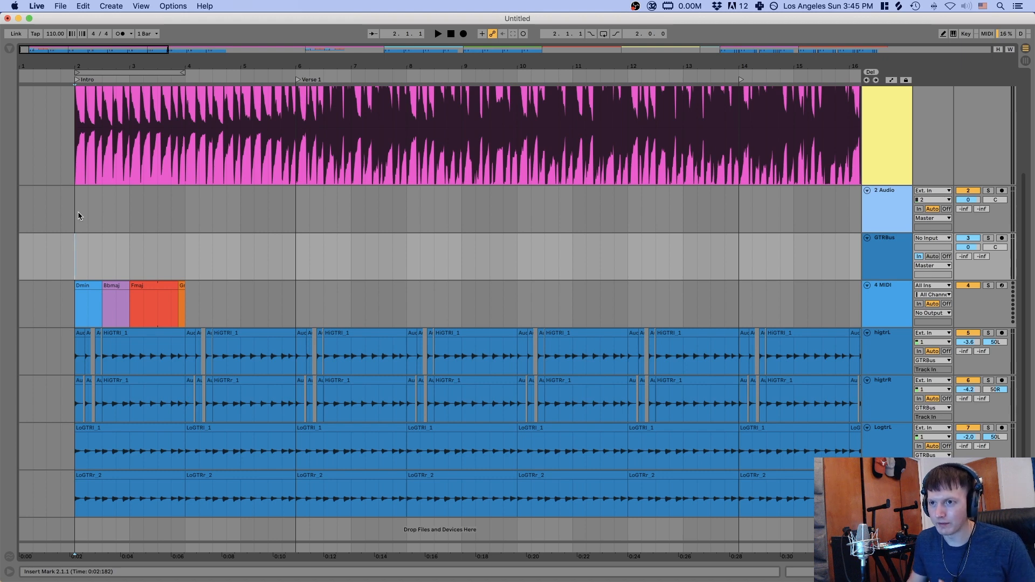
pyautogui.scroll(5, 227, 245)
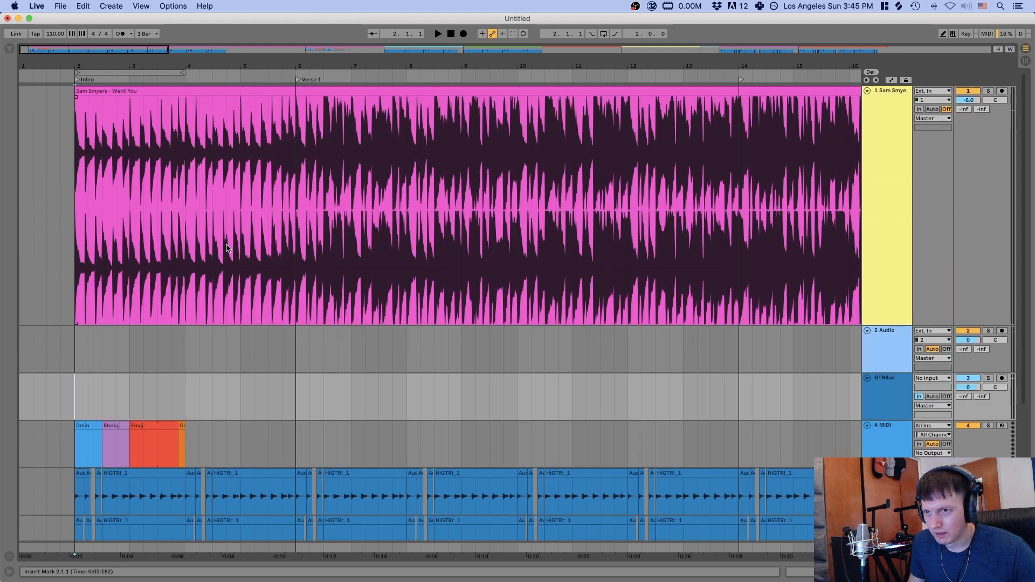
pyautogui.click(271, 81)
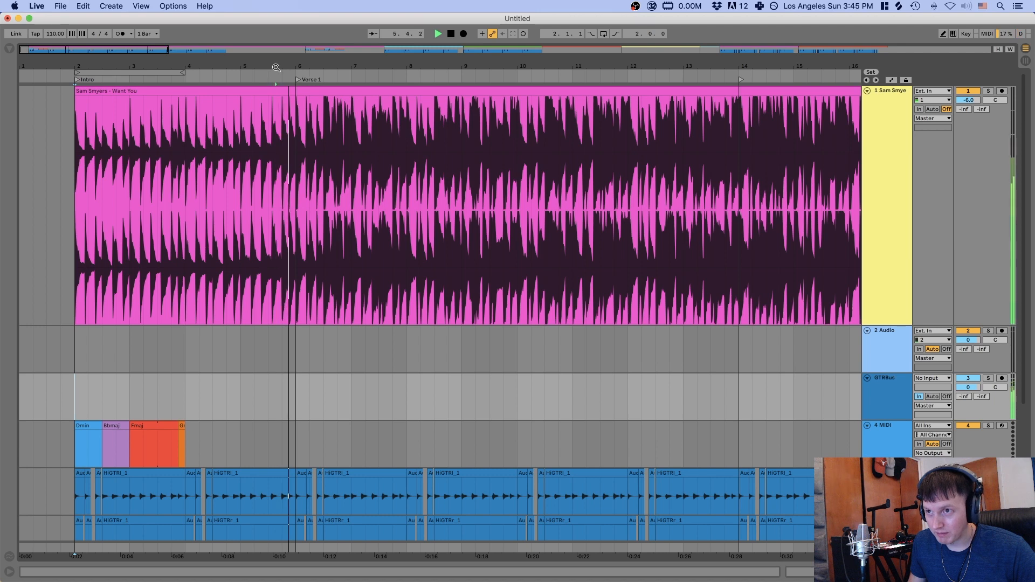
pyautogui.press('-')
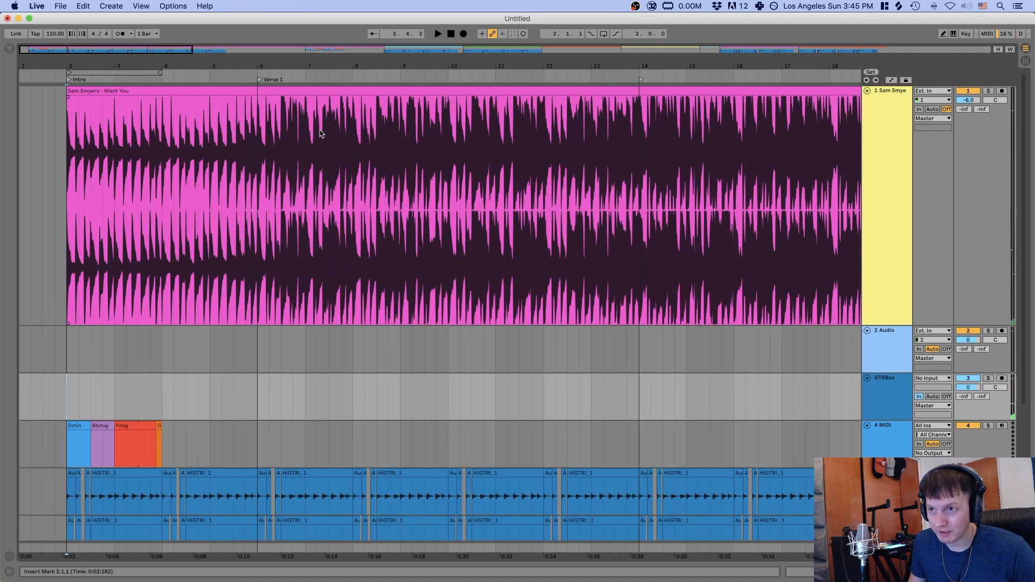
# - Solo the Want You reference track and play it from the start of the Intro at bar 2
pyautogui.hscroll(2, 416, 139)
pyautogui.scroll(-1, 824, 319)
pyautogui.click(989, 89)
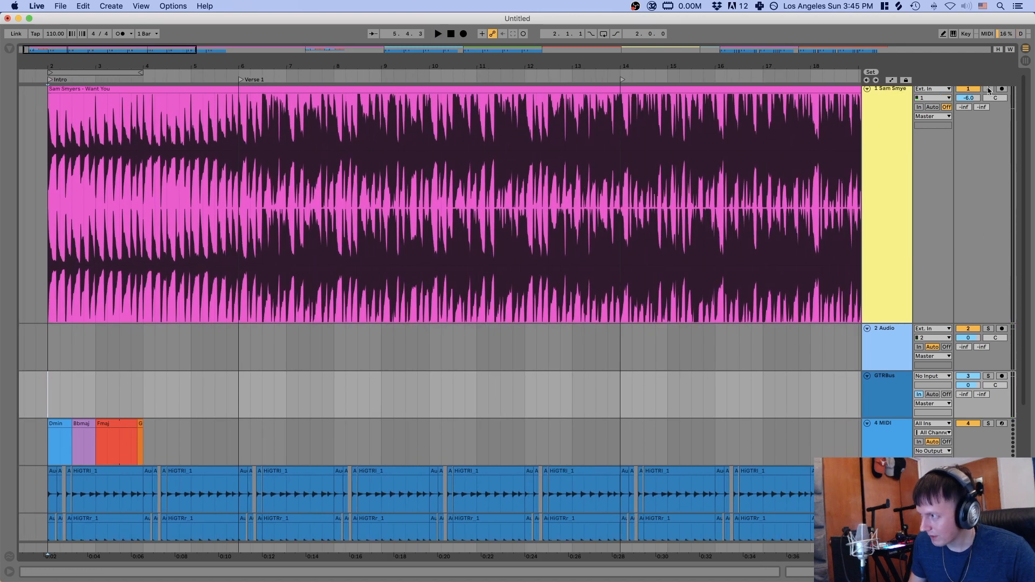
pyautogui.moveTo(416, 64); pyautogui.dragTo(416, 46)
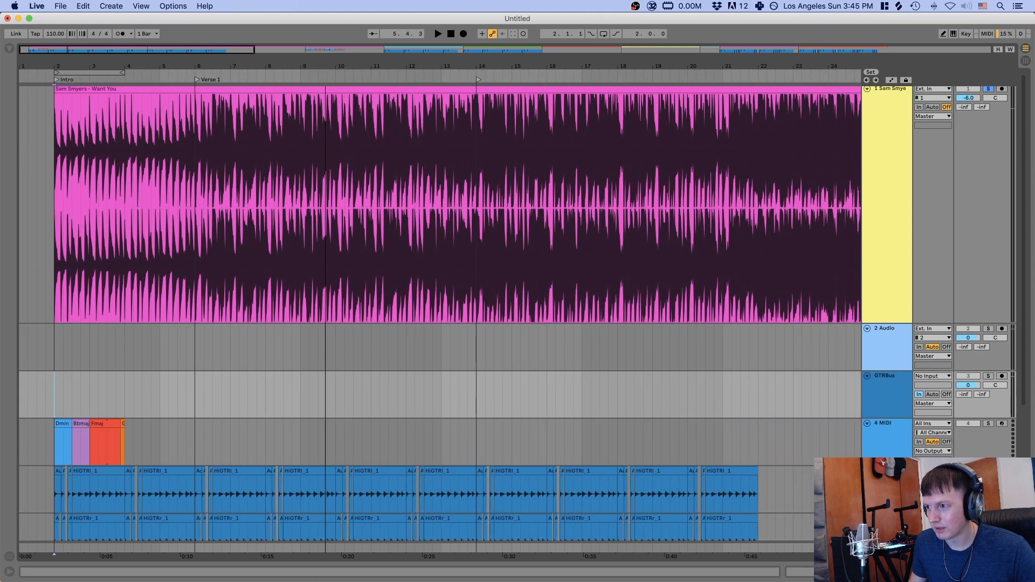
pyautogui.click(30, 124)
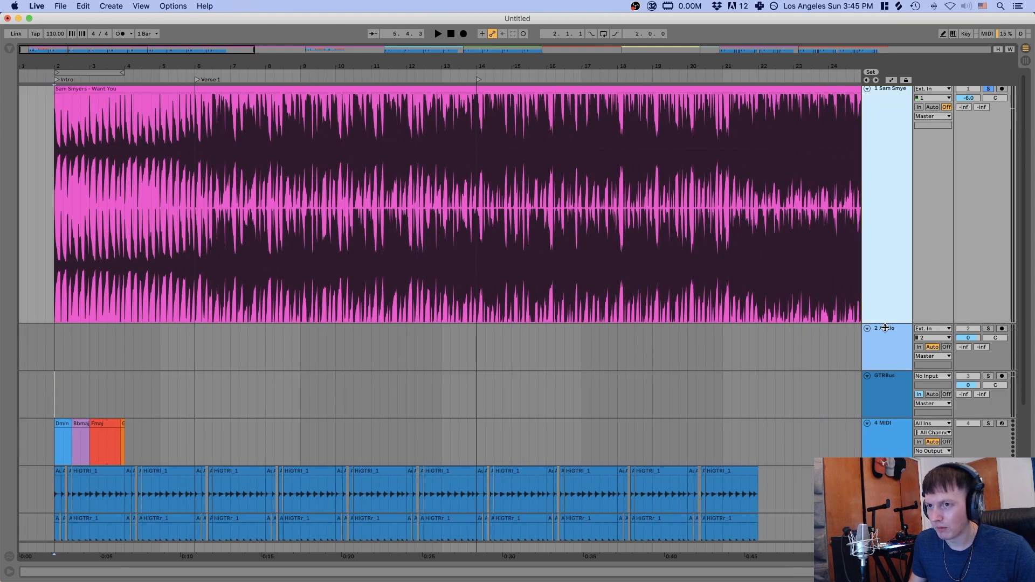
pyautogui.click(58, 134)
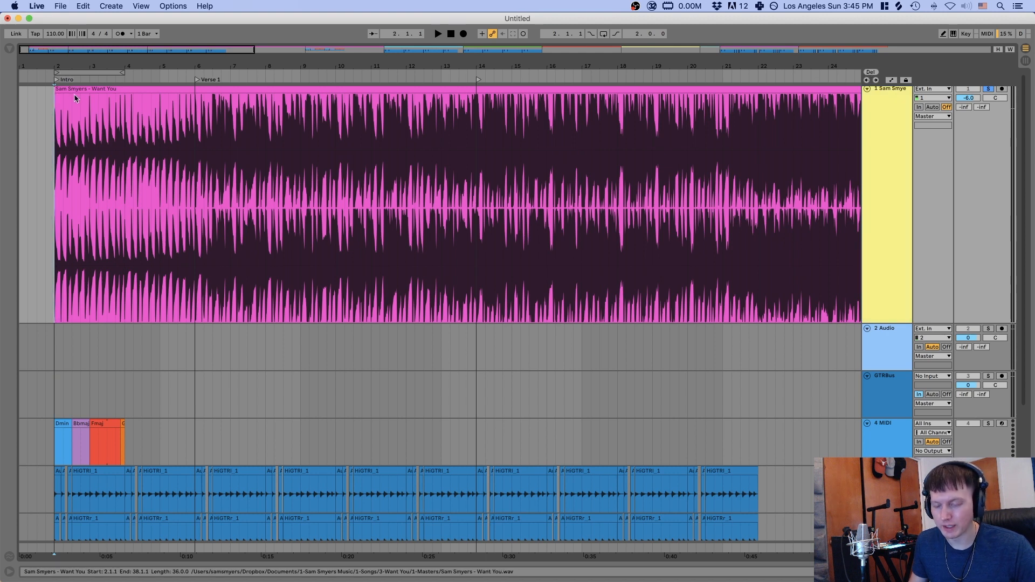
pyautogui.press('space')
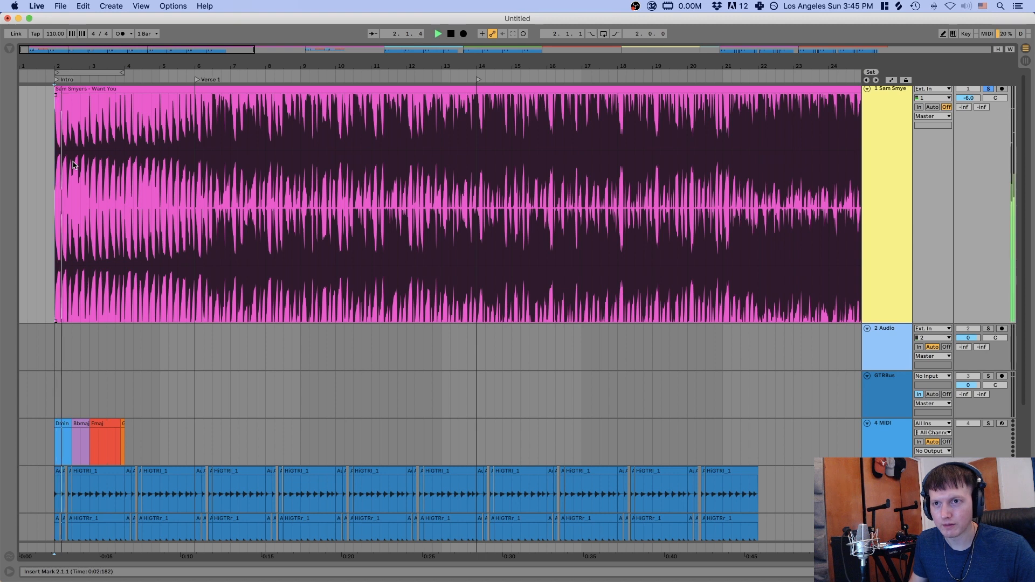
pyautogui.press('space')
# - Listen to the transition into bar 14 and name the unnamed locator there PreChorus1
pyautogui.click(194, 179)
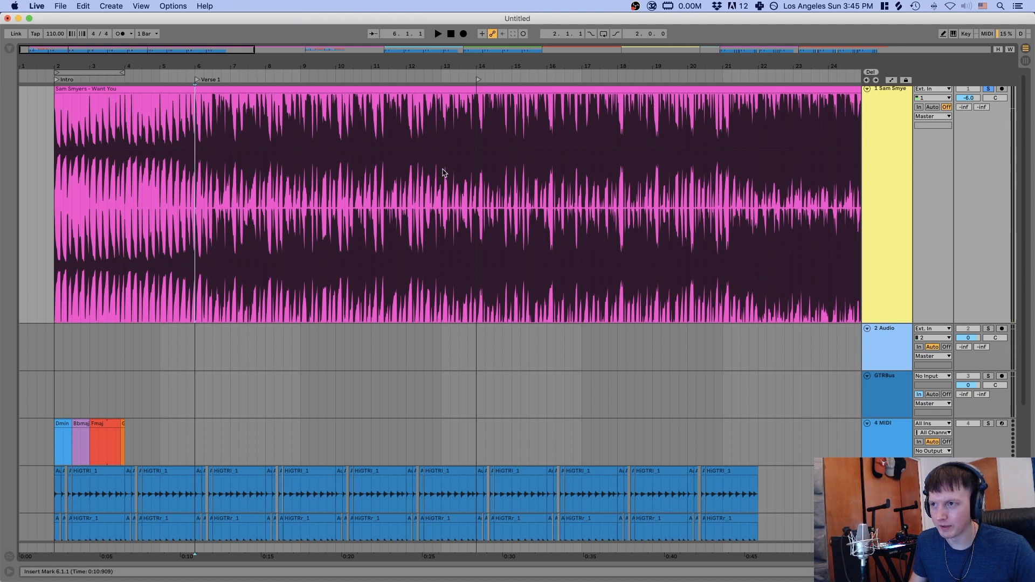
pyautogui.click(468, 185)
pyautogui.press('space')
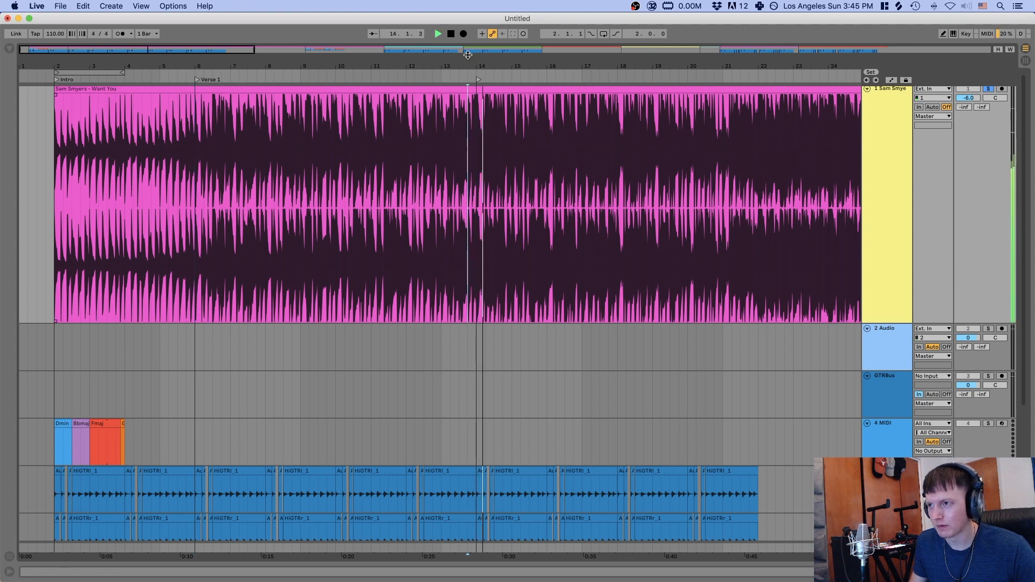
pyautogui.press('space')
pyautogui.click(478, 80)
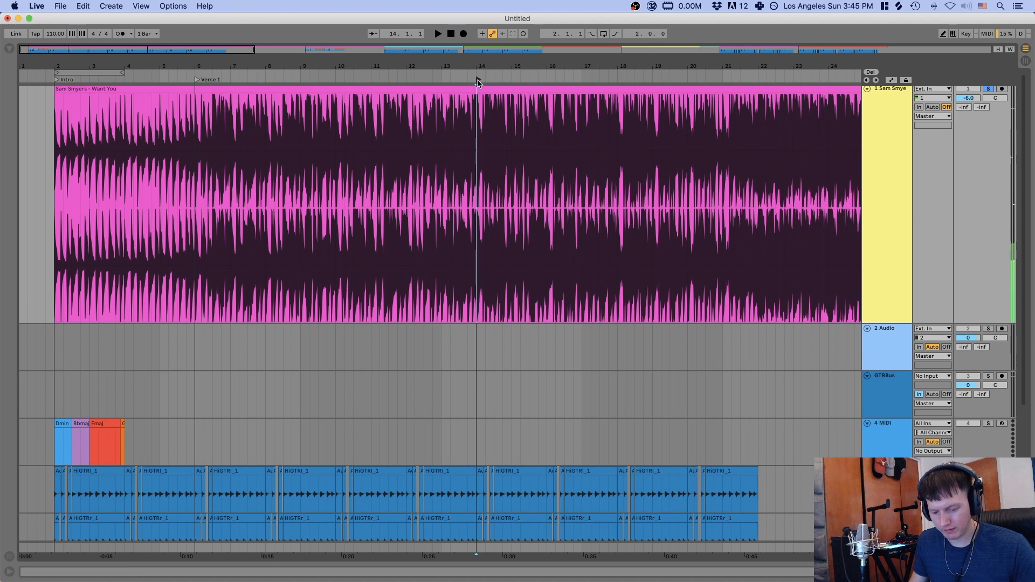
pyautogui.press('super+r')
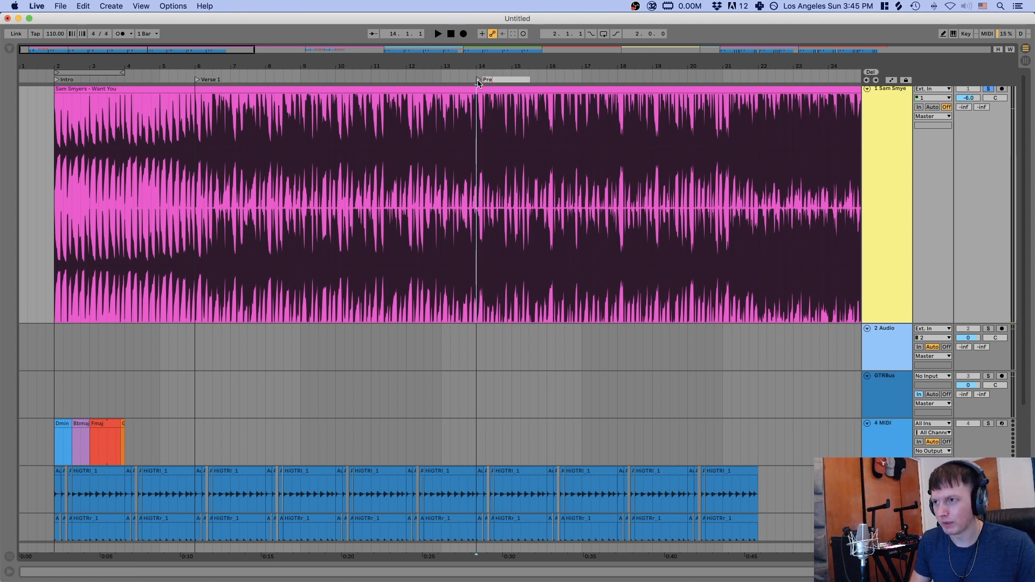
pyautogui.write('PreChorus')
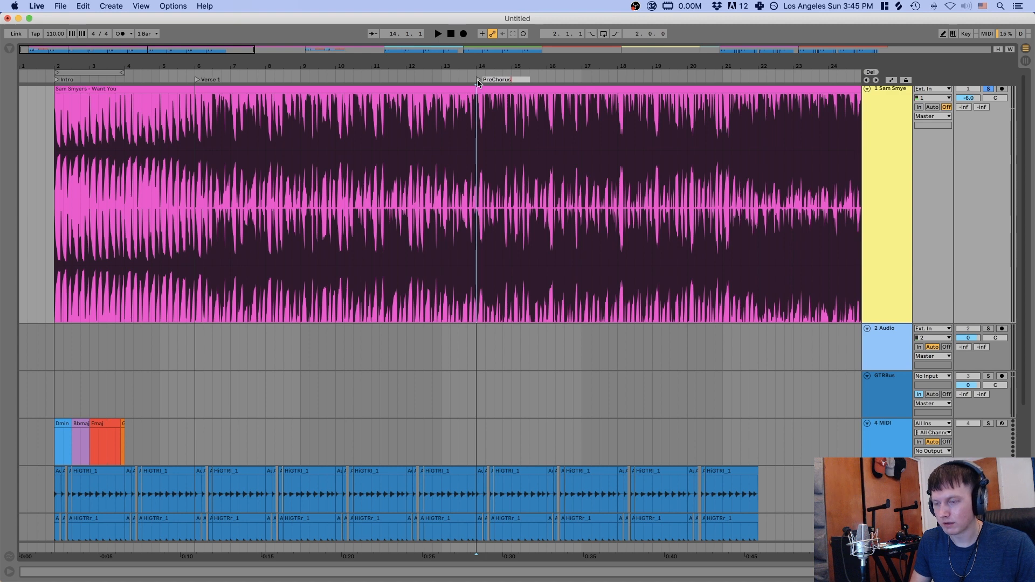
pyautogui.write('1')
pyautogui.press('Return')
# - Listen to the end of the pre-chorus, add a locator at bar 22 and name it Chorus 1
pyautogui.press('space')
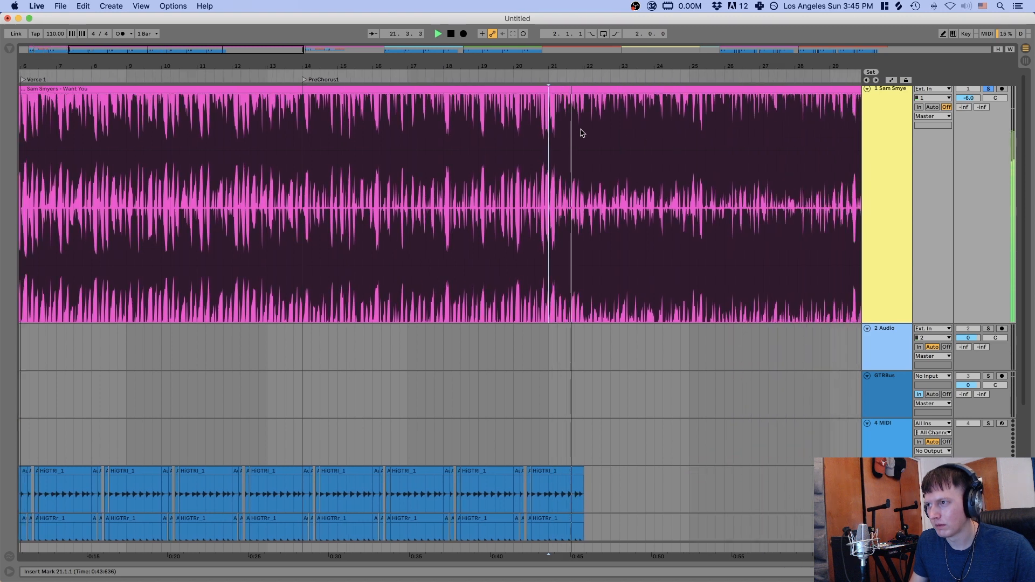
pyautogui.click(581, 133)
pyautogui.press('space')
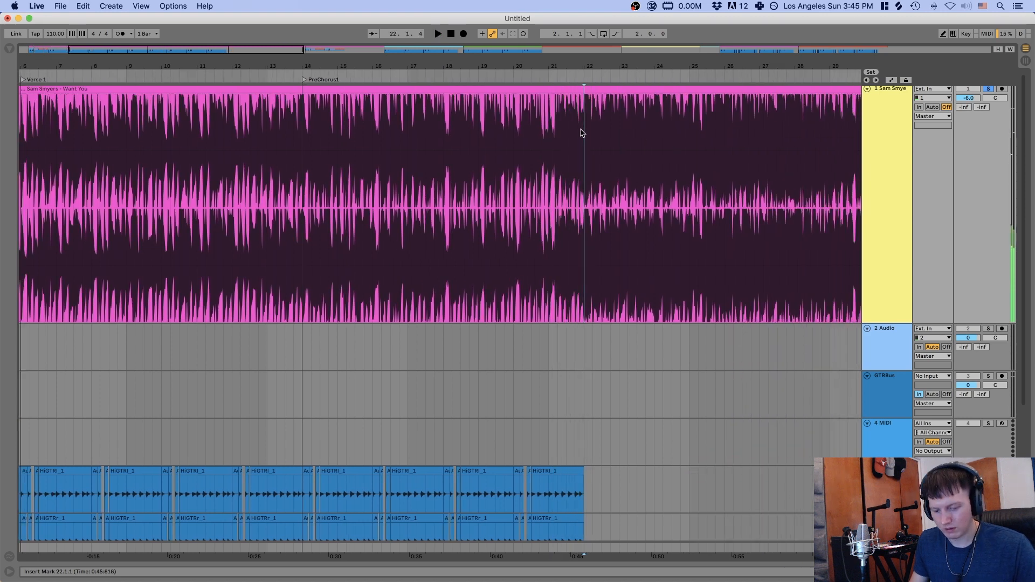
pyautogui.click(870, 73)
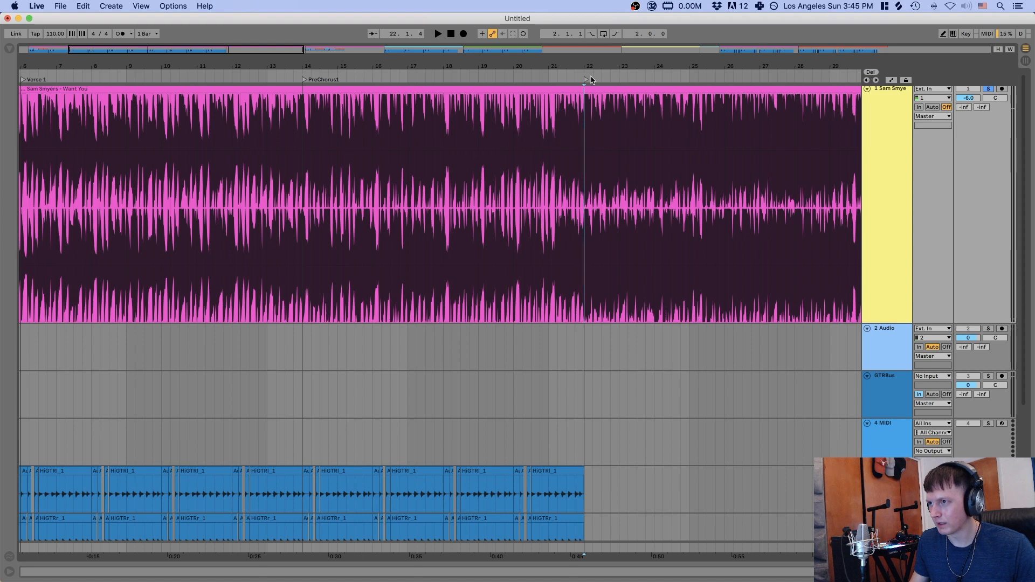
pyautogui.click(588, 80)
pyautogui.press('super+r')
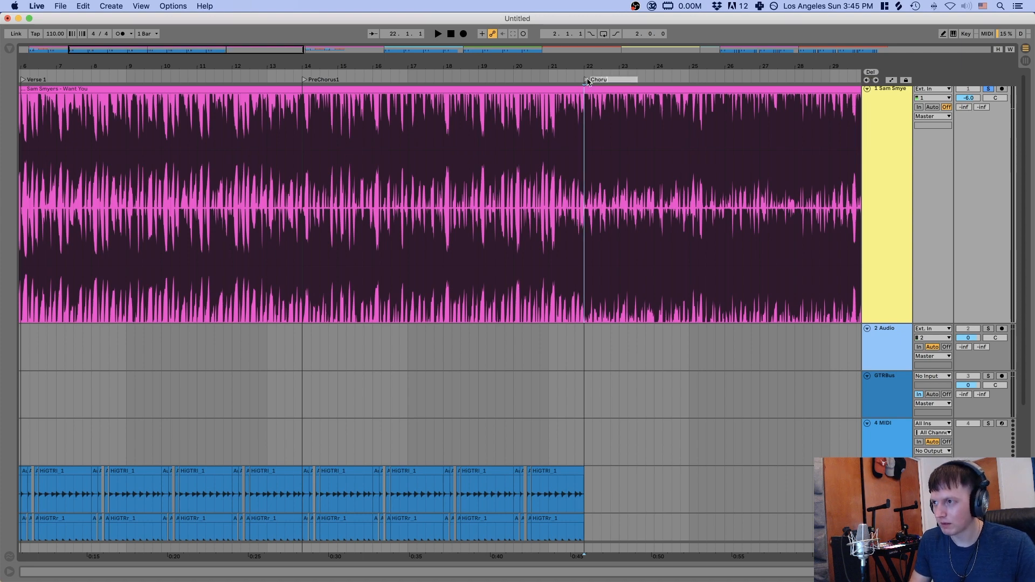
pyautogui.write('Chorus 1')
pyautogui.press('Return')
# - Play the reference track from the start of Chorus 1 and from just before the Drop, listening to the transition at bar 30
pyautogui.press('space')
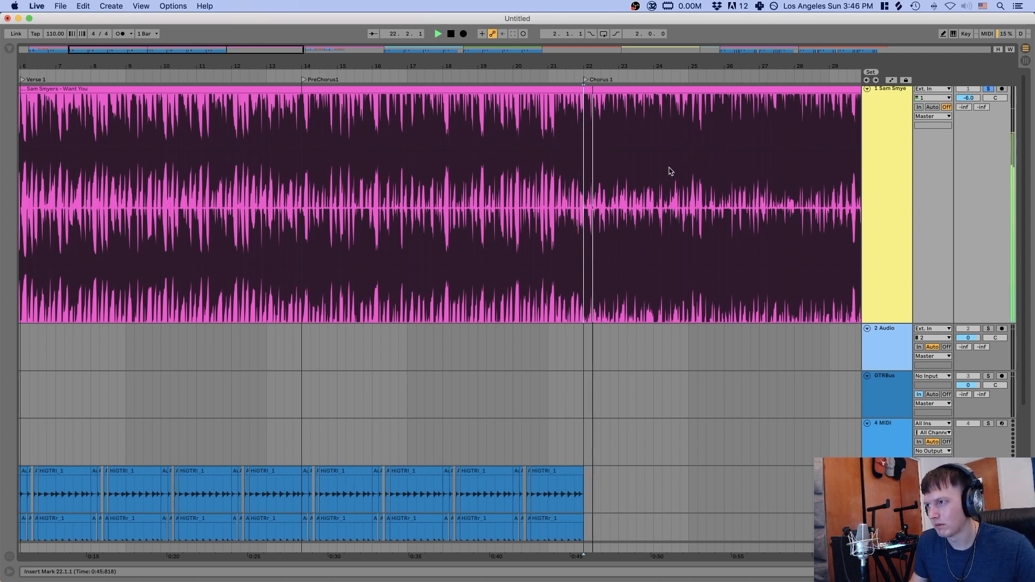
pyautogui.click(464, 162)
pyautogui.click(435, 162)
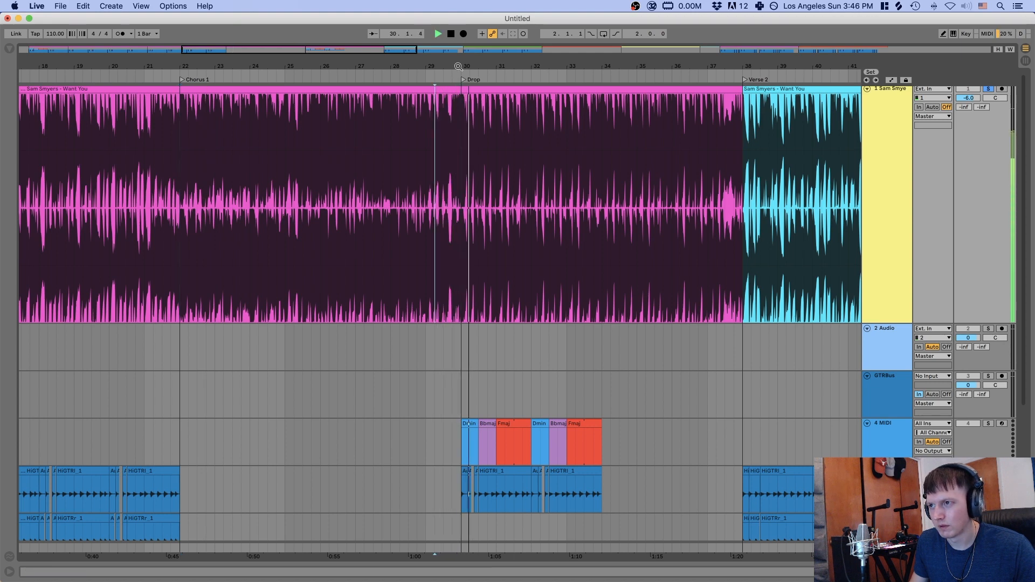
pyautogui.press('space')
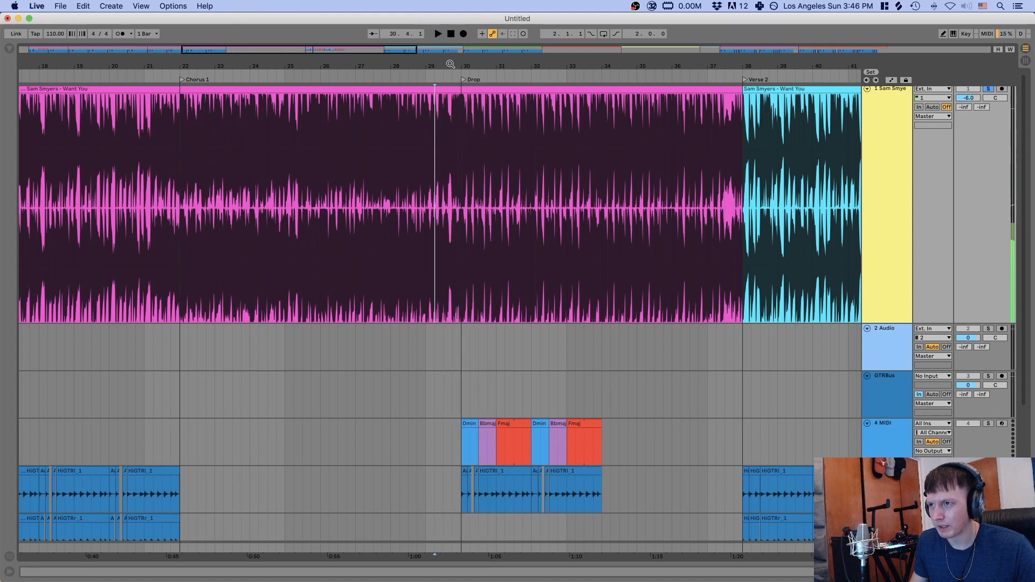
# - Split the Want You reference clip at the Drop locator in bar 30 and at the Chorus 1 locator in bar 22
pyautogui.moveTo(455, 65); pyautogui.dragTo(454, 60)
pyautogui.click(467, 143)
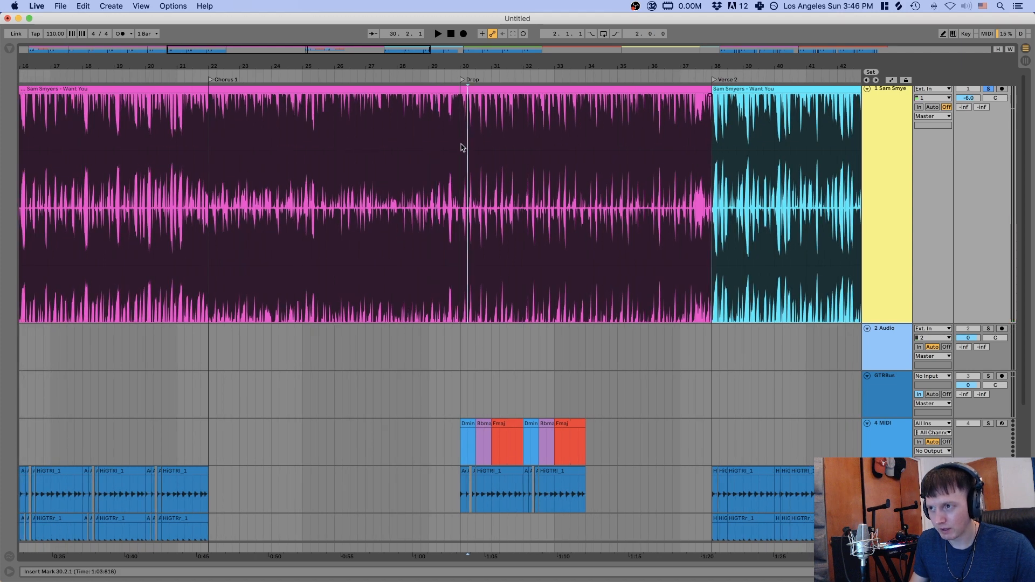
pyautogui.click(461, 144)
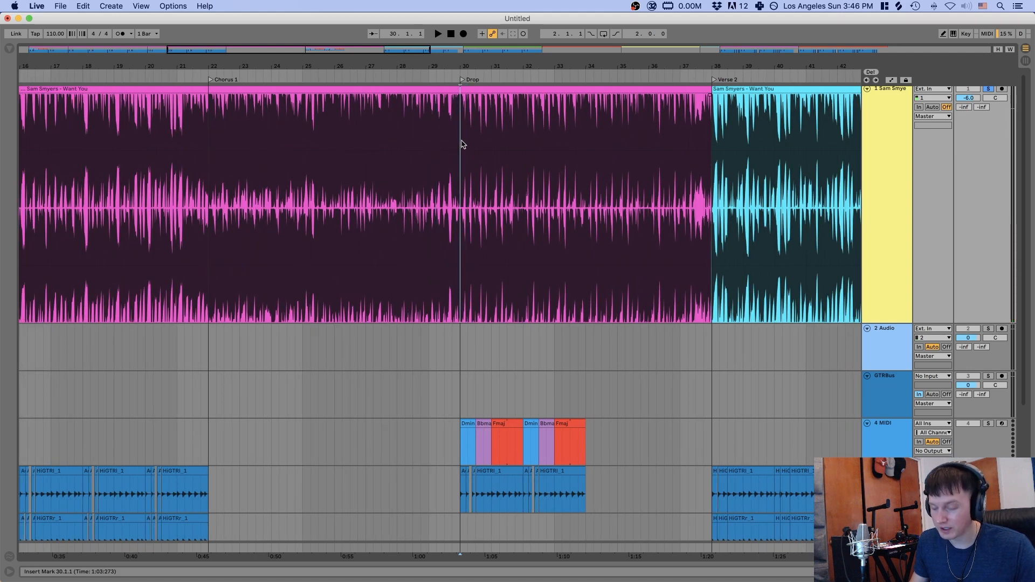
pyautogui.click(209, 153)
pyautogui.press('super+e')
pyautogui.hscroll(-5, 213, 151)
# - Split the reference clip at PreChorus1 and Verse 1, aligning the clip boundaries with bars 14 and 6
pyautogui.click(261, 150)
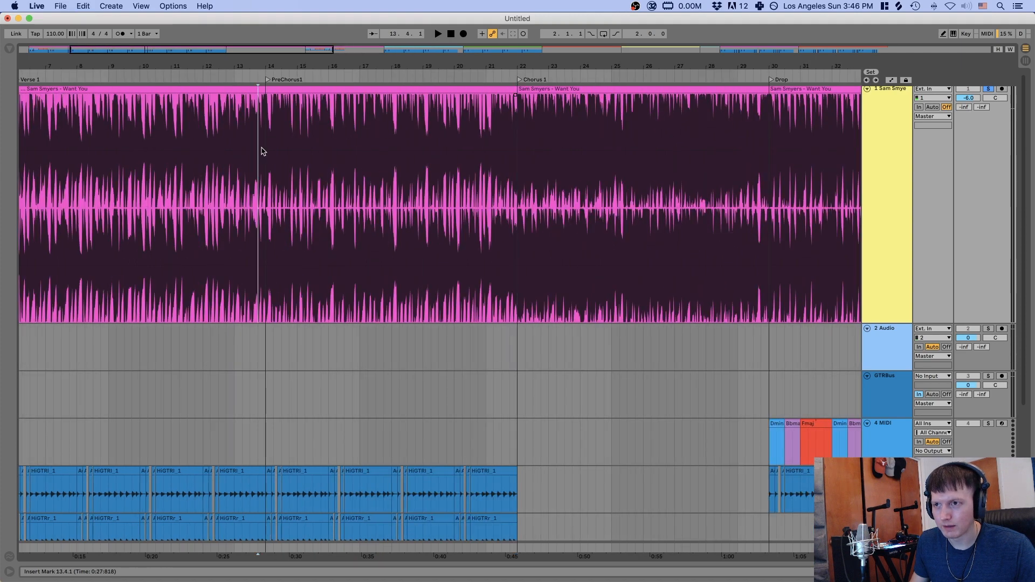
pyautogui.press('super+e')
pyautogui.hscroll(-1, 263, 150)
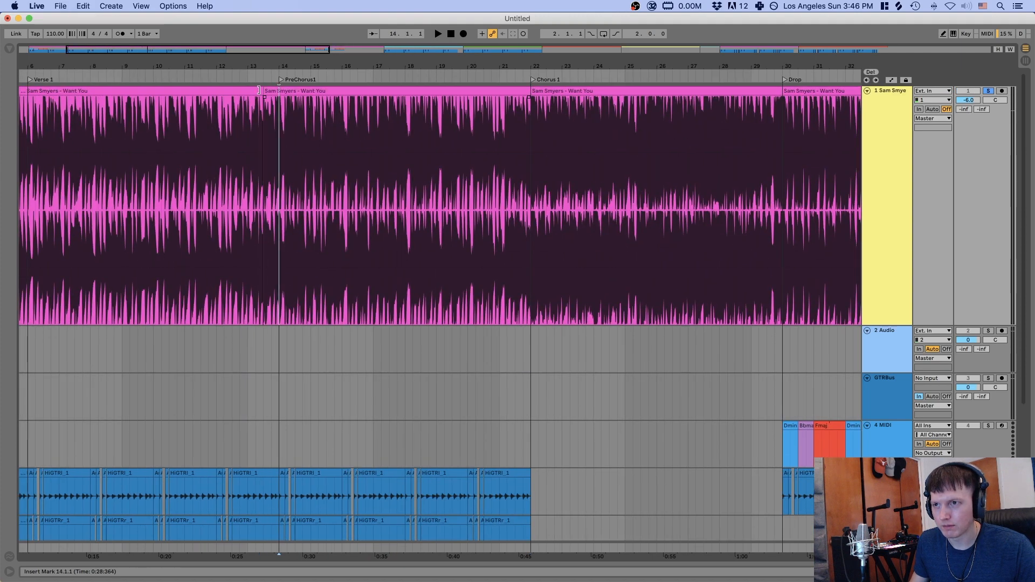
pyautogui.moveTo(263, 91); pyautogui.dragTo(275, 92)
pyautogui.hscroll(-3, 128, 118)
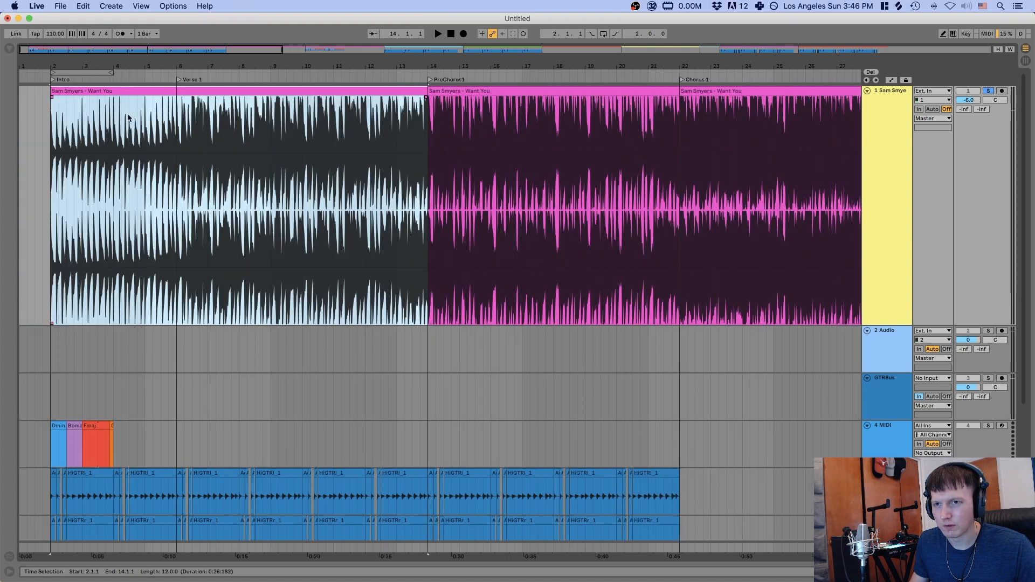
pyautogui.click(181, 144)
pyautogui.press('super+e')
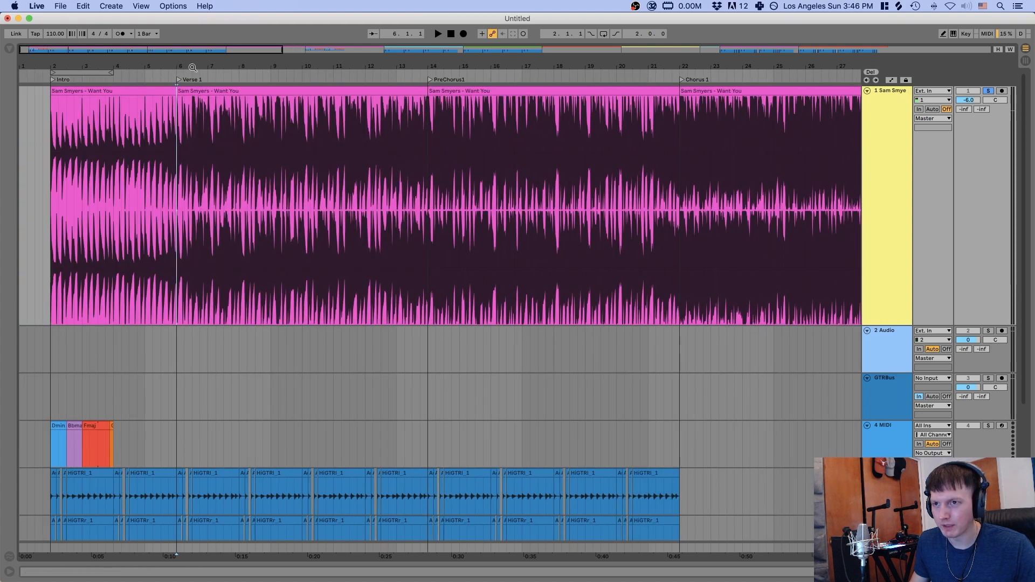
# - Colour the Verse 1 section of the reference clip light blue to match the Verse 2 section
pyautogui.moveTo(193, 68); pyautogui.dragTo(193, 45)
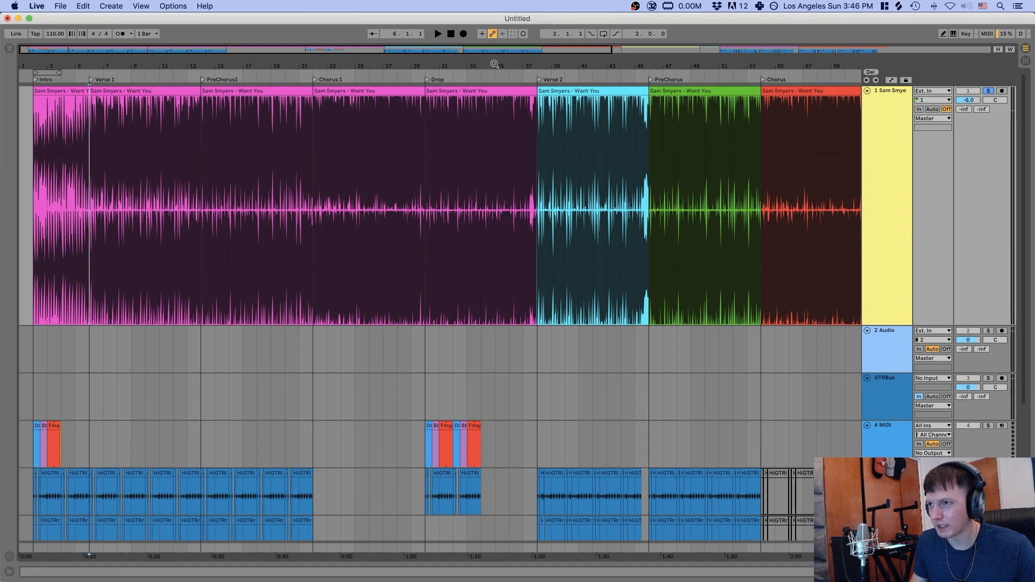
pyautogui.moveTo(495, 64); pyautogui.dragTo(481, 56)
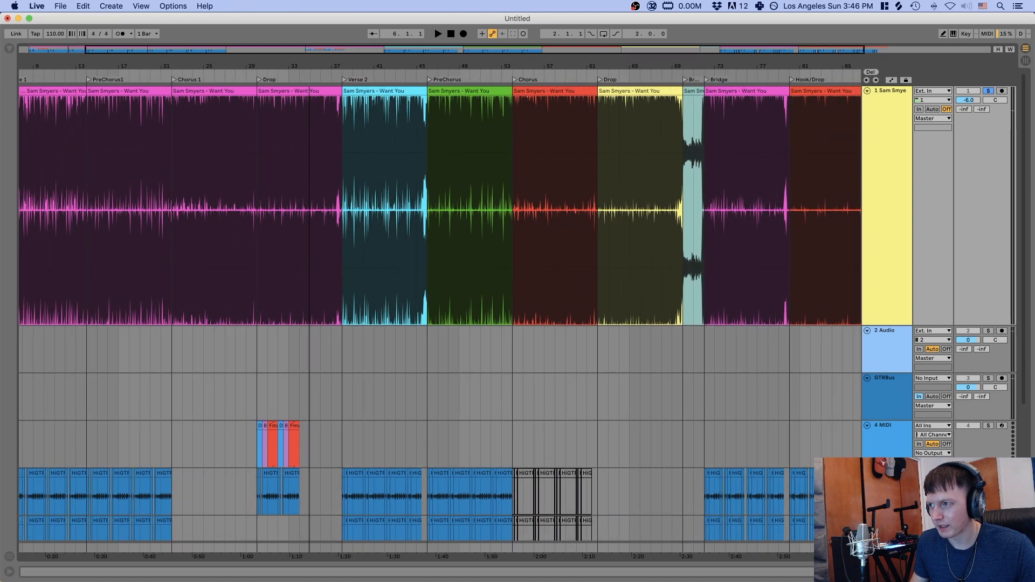
pyautogui.moveTo(309, 56); pyautogui.dragTo(309, 53)
pyautogui.hscroll(-3, 323, 102)
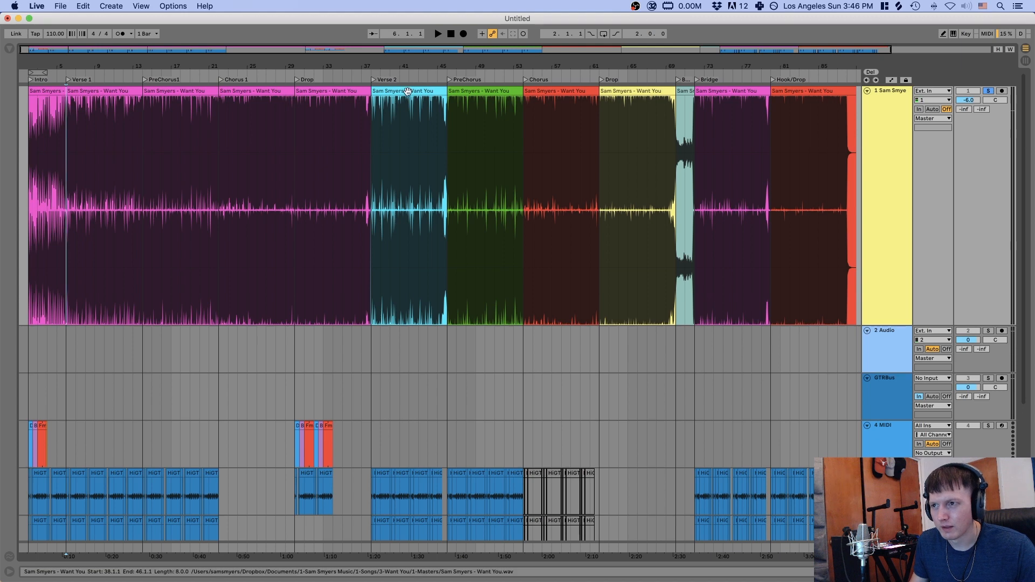
pyautogui.rightClick(116, 88)
pyautogui.click(81, 86)
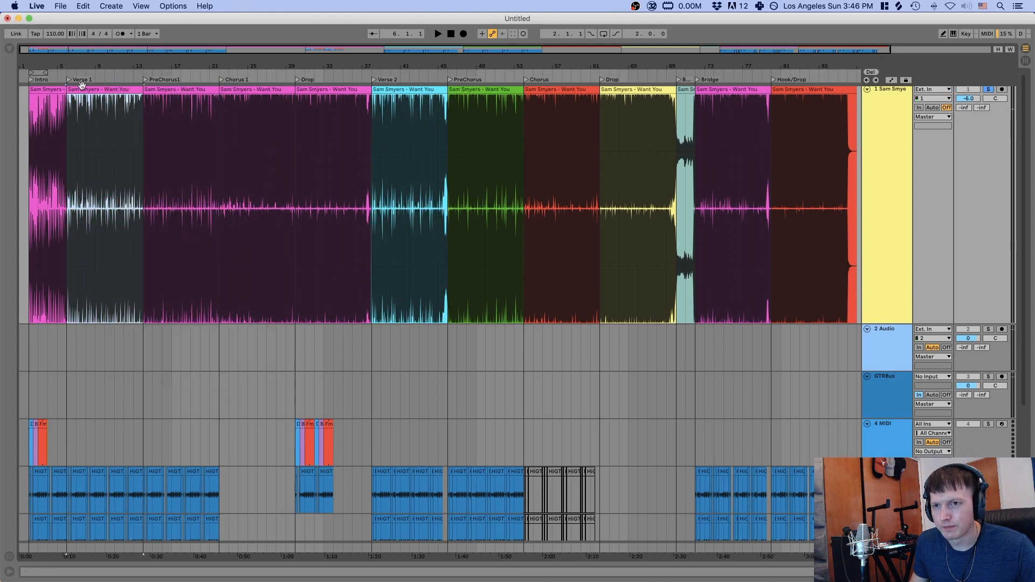
pyautogui.click(392, 90)
pyautogui.rightClick(393, 90)
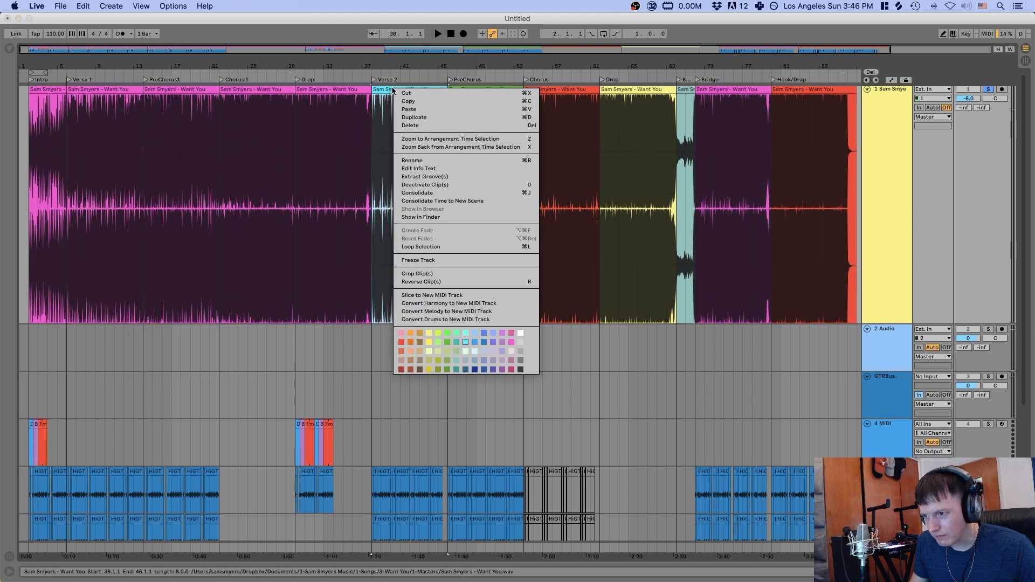
pyautogui.click(122, 93)
pyautogui.rightClick(115, 91)
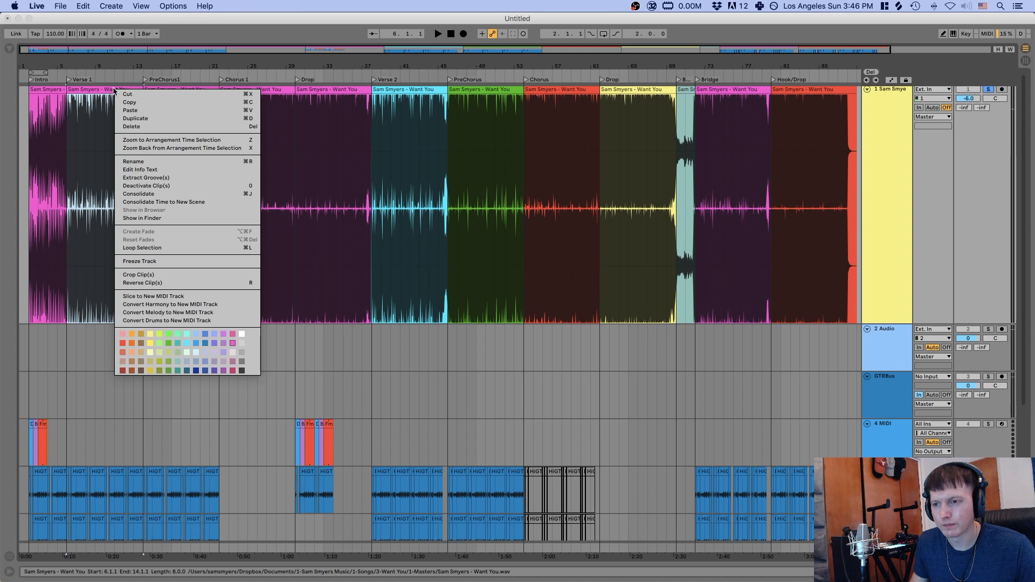
pyautogui.click(186, 343)
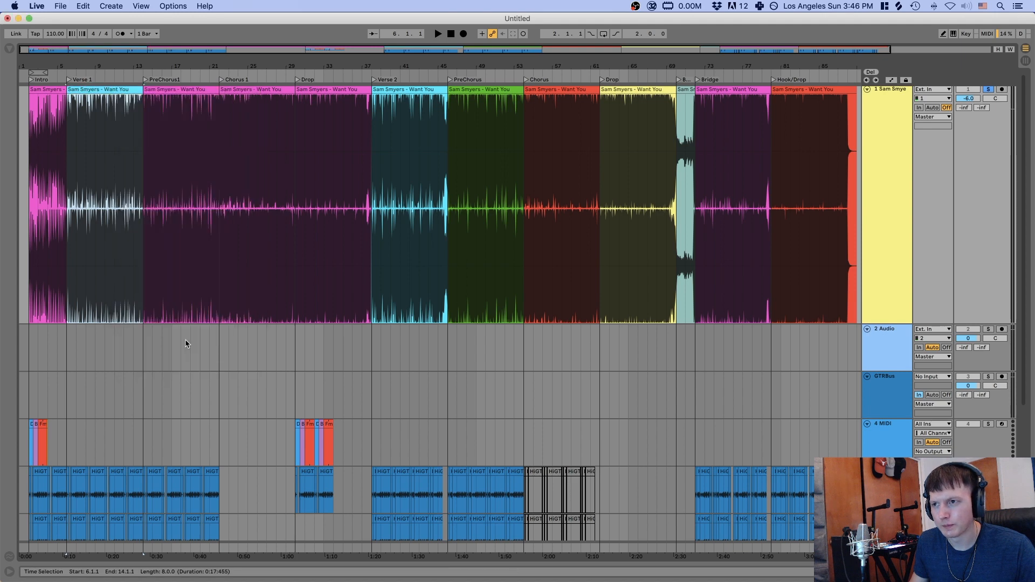
# - Colour the PreChorus1 clip green and the Chorus 1 clip red, matching the second pre-chorus and chorus
pyautogui.click(187, 95)
pyautogui.rightClick(188, 92)
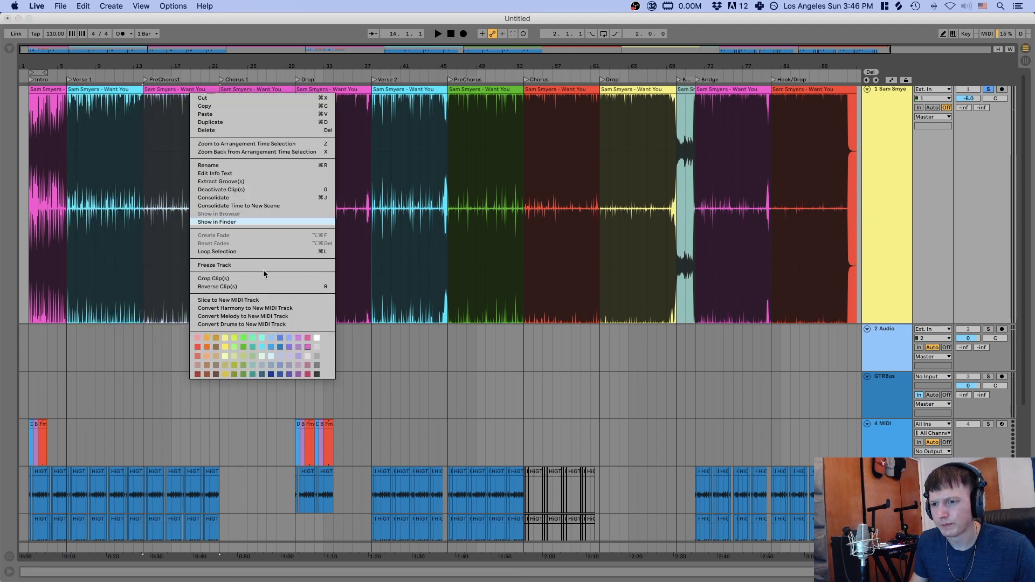
pyautogui.click(244, 346)
pyautogui.rightClick(249, 88)
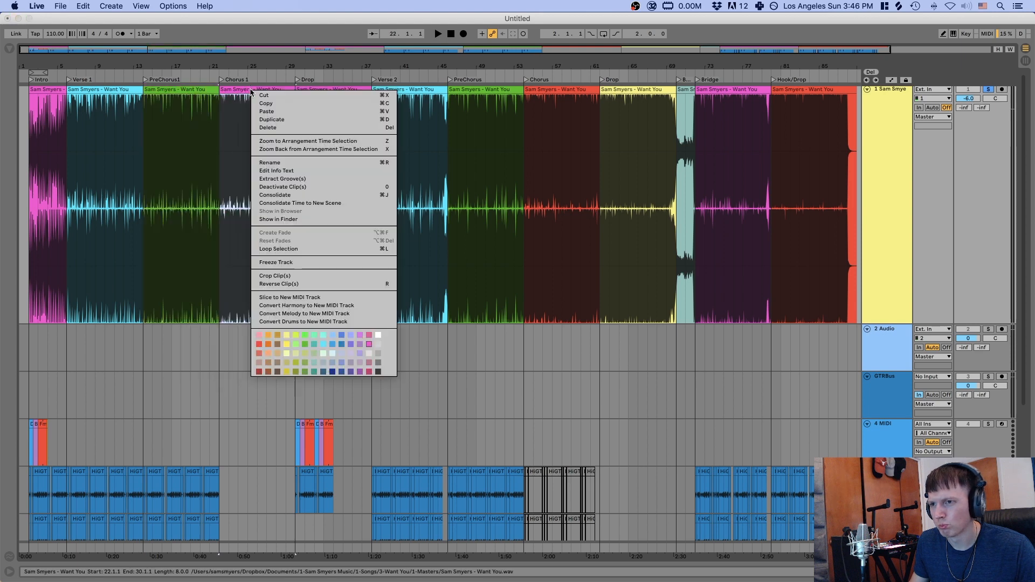
pyautogui.click(264, 342)
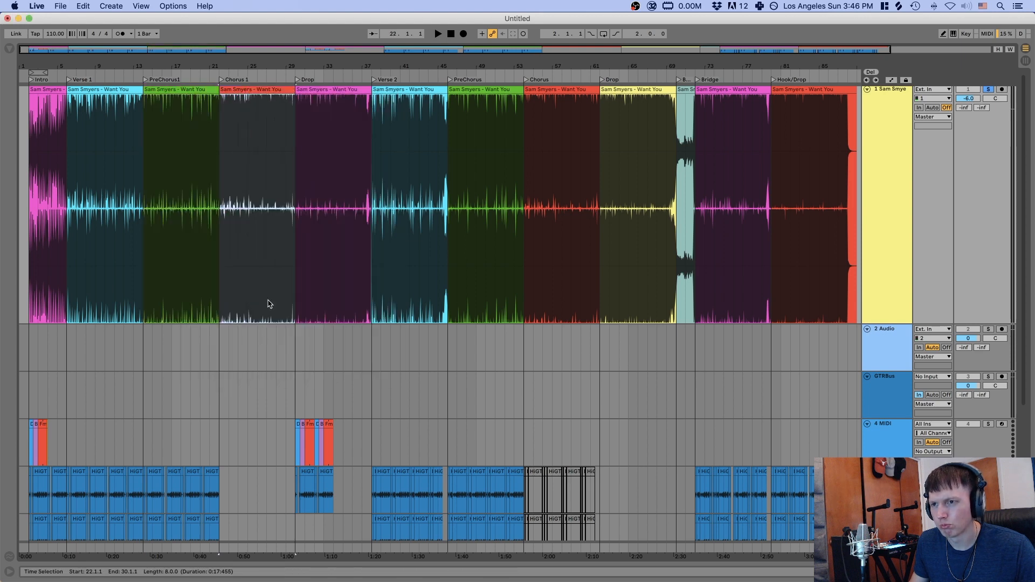
# - Colour the first Drop section of the reference clip yellow to match the second Drop
pyautogui.click(338, 96)
pyautogui.rightClick(340, 93)
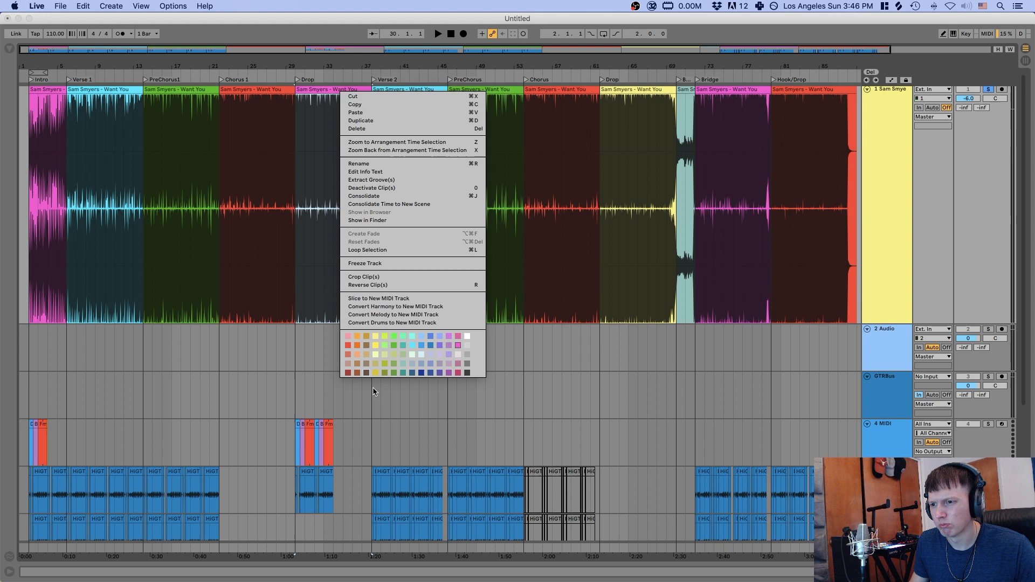
pyautogui.click(375, 337)
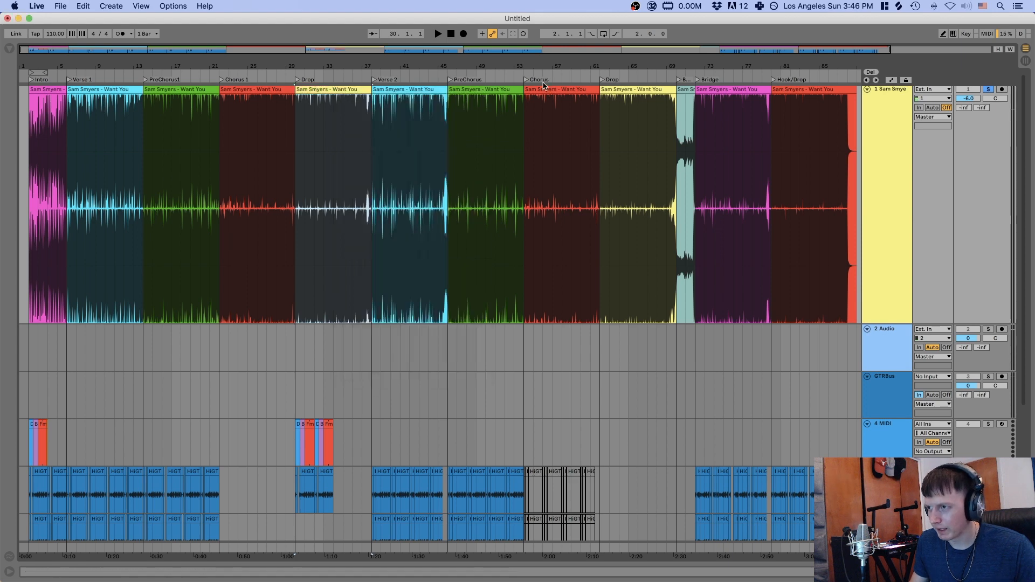
pyautogui.click(546, 135)
pyautogui.scroll(-2, 546, 134)
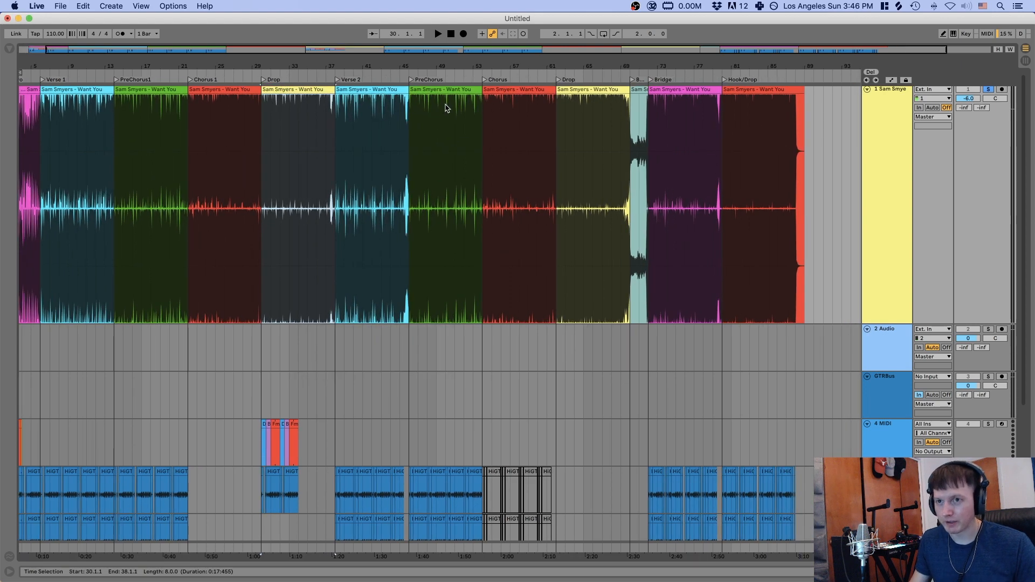
pyautogui.hscroll(-2, 404, 146)
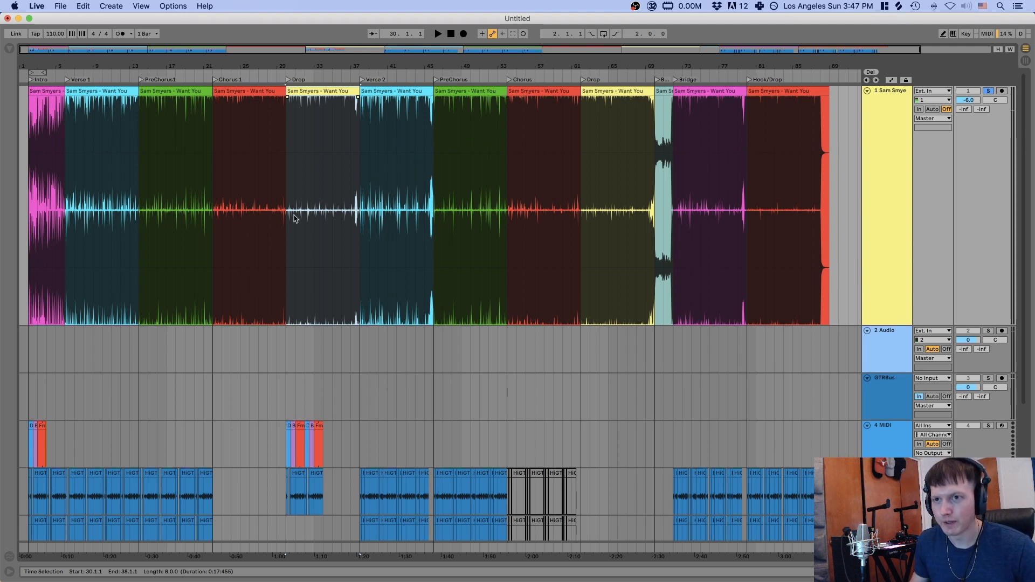
# - Listen to the transitions into PreChorus1 from bar 12 and into Chorus 1 from bar 20
pyautogui.click(118, 350)
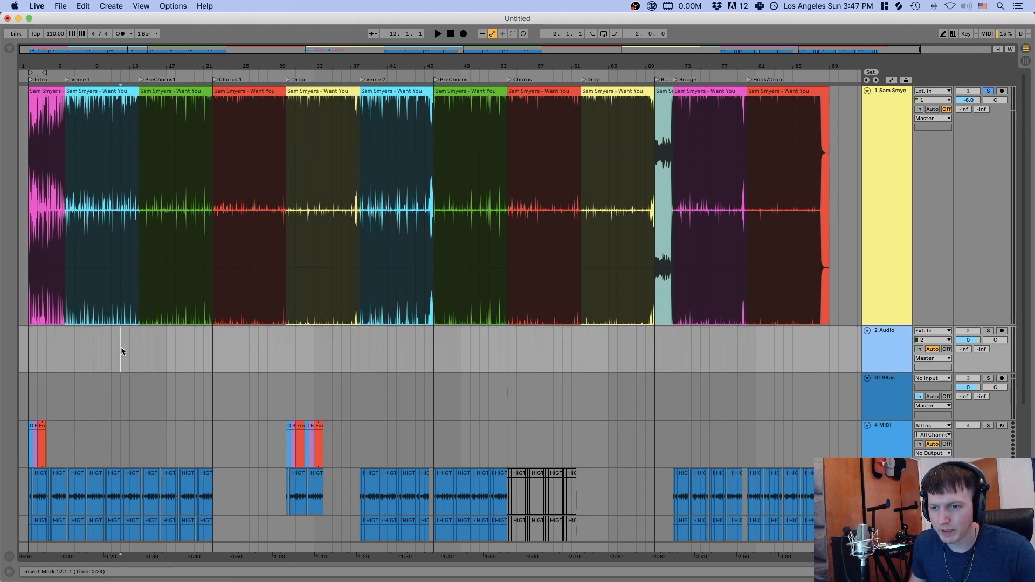
pyautogui.press('space')
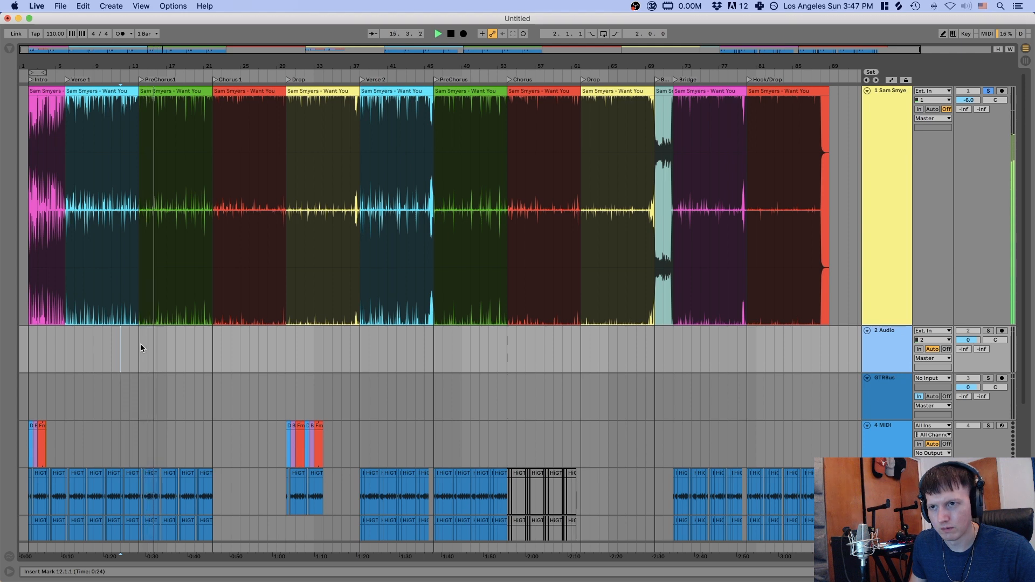
pyautogui.press('space')
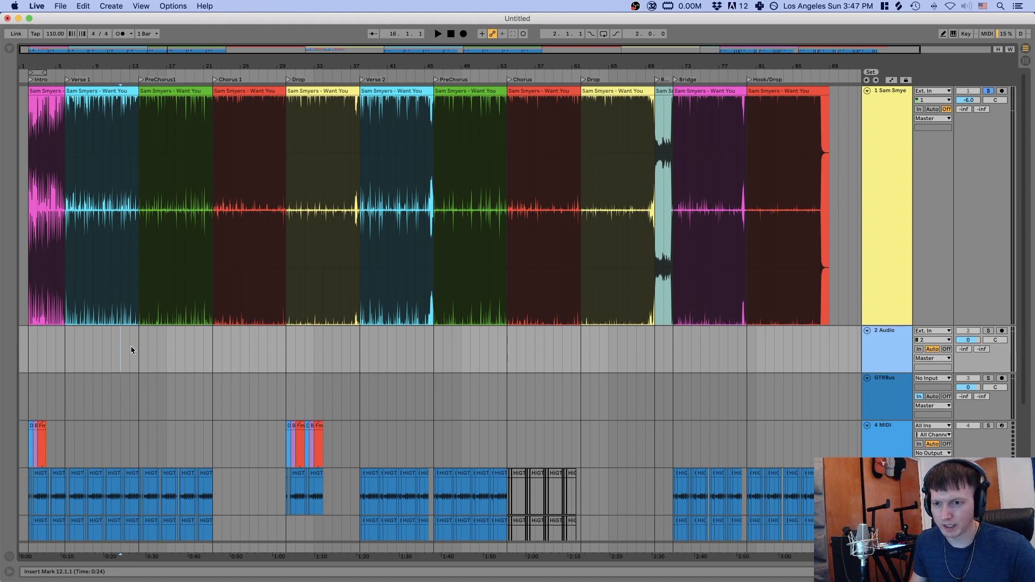
pyautogui.click(196, 353)
pyautogui.press('space')
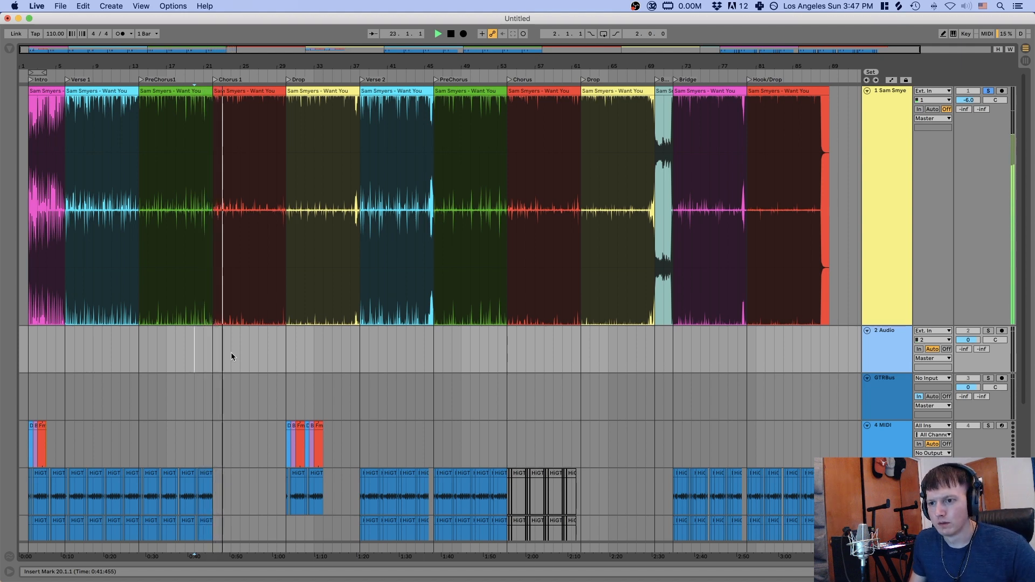
pyautogui.press('space')
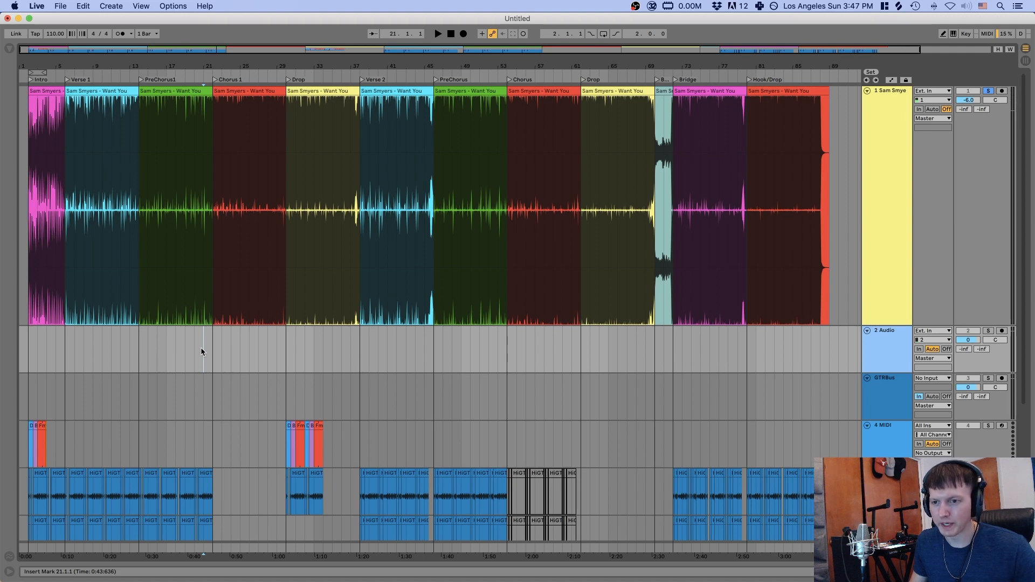
# - Play the reference track from bar 28 through the end of Chorus 1 into the first Drop
pyautogui.click(267, 344)
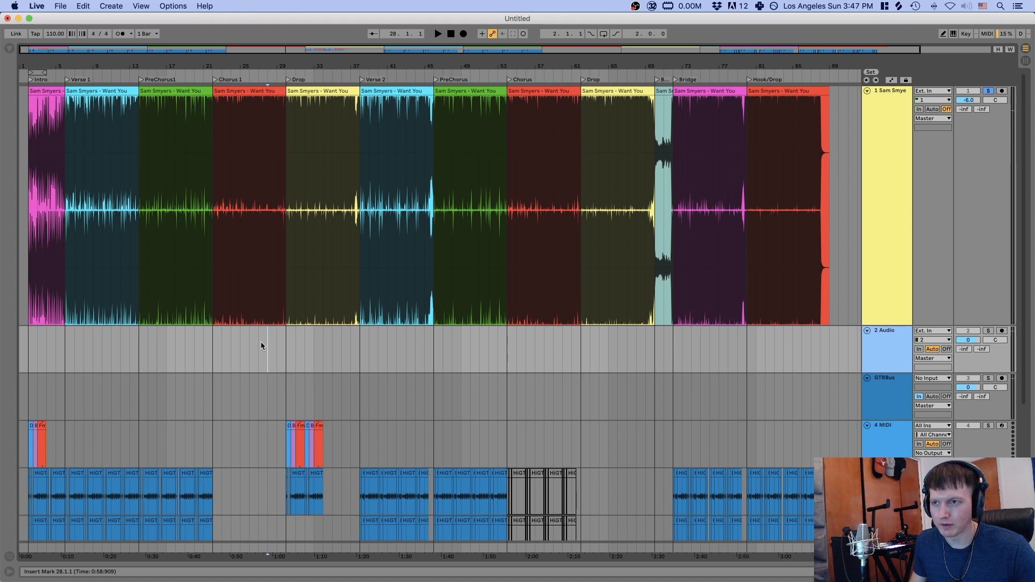
pyautogui.press('space')
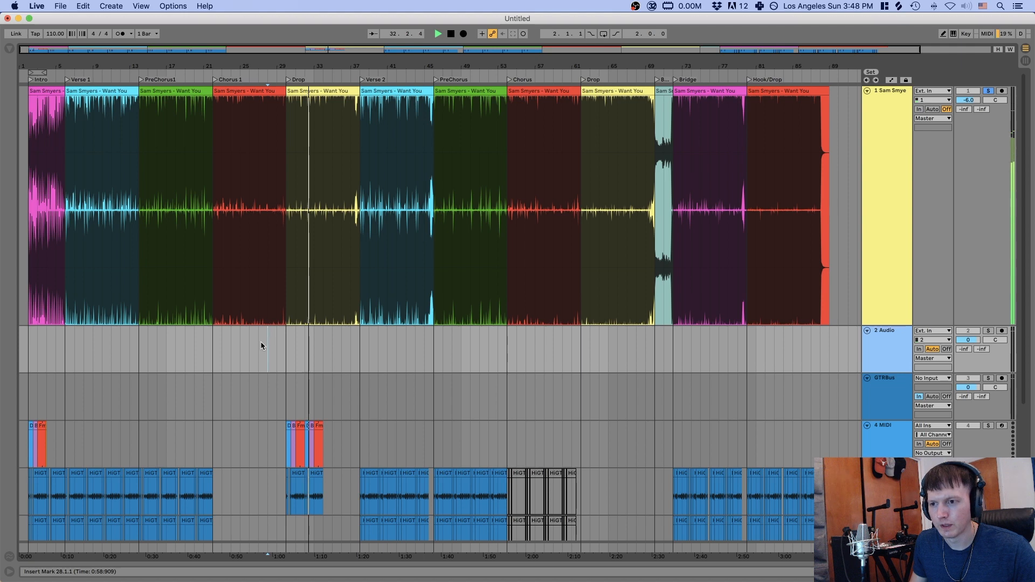
pyautogui.press('space')
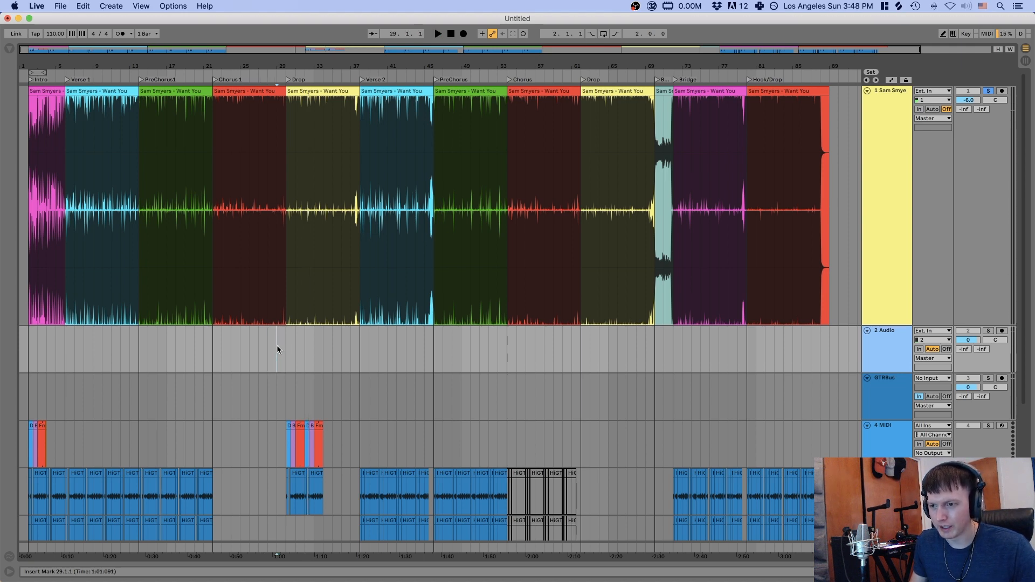
pyautogui.scroll(-1, 277, 349)
pyautogui.hscroll(1, 277, 349)
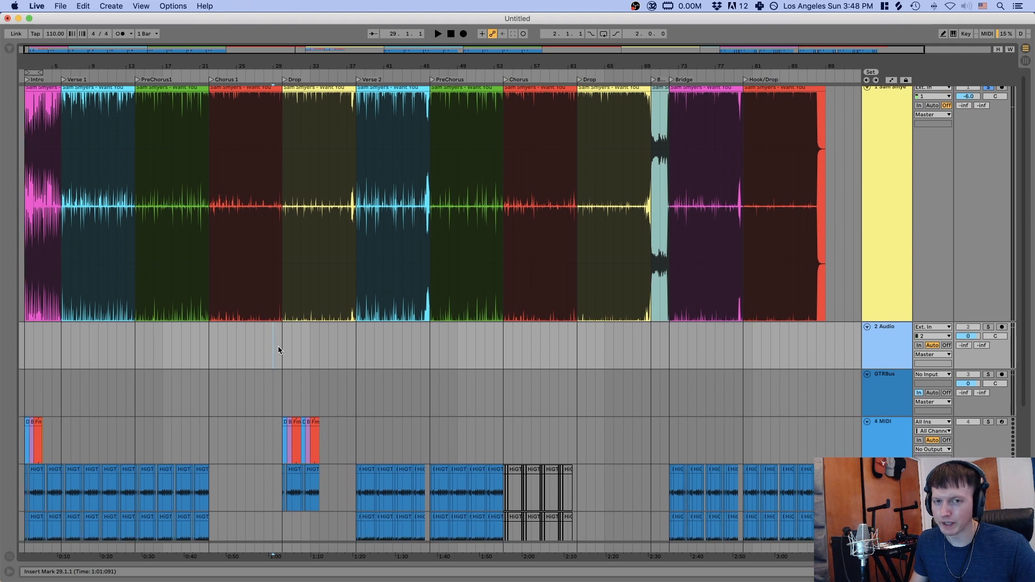
pyautogui.scroll(1, 278, 349)
pyautogui.hscroll(1, 280, 349)
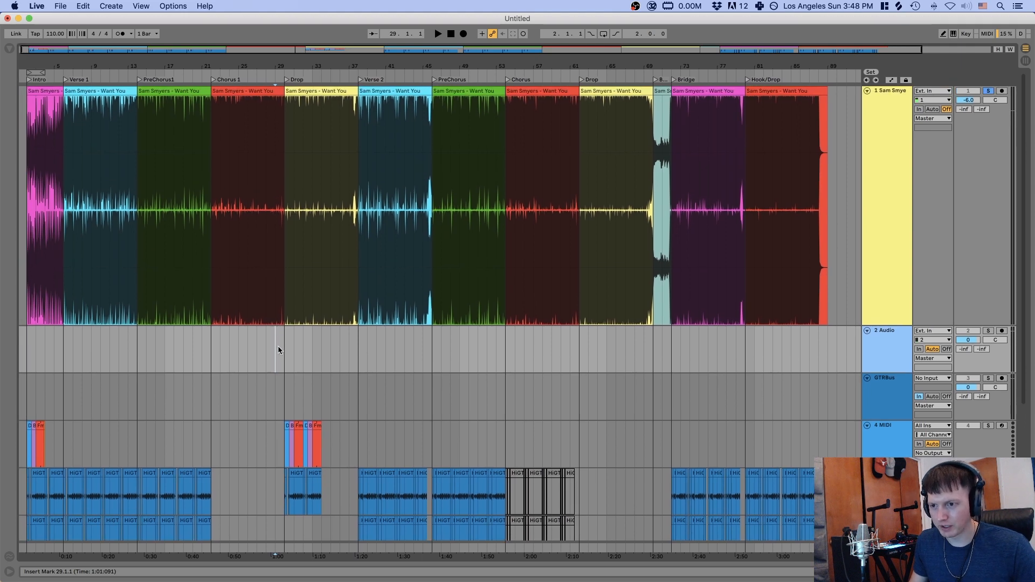
pyautogui.hscroll(1, 281, 348)
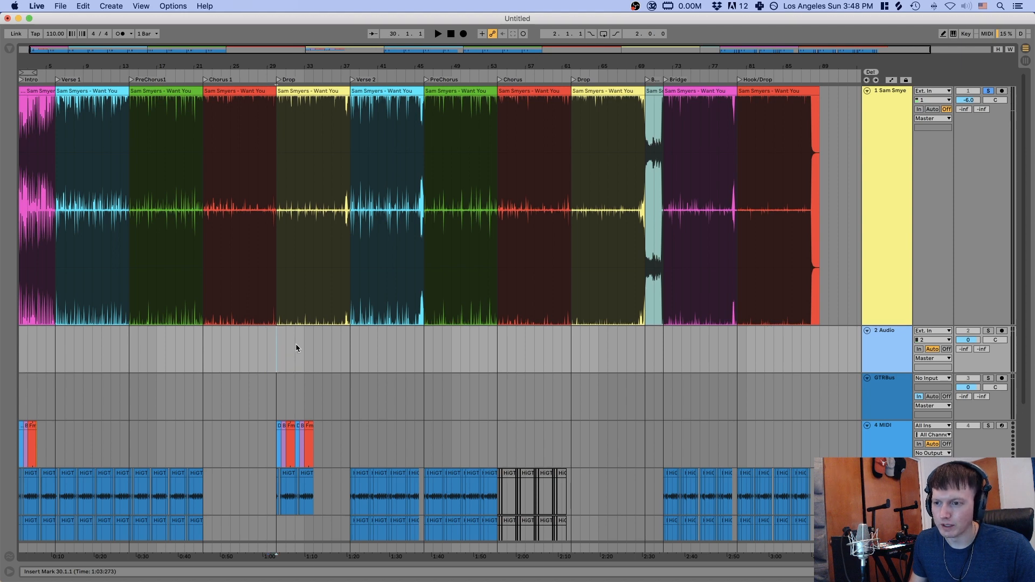
# - Listen to the transition from the first Drop into Verse 2, playing the reference track from bar 37
pyautogui.click(340, 349)
pyautogui.hscroll(-1, 342, 344)
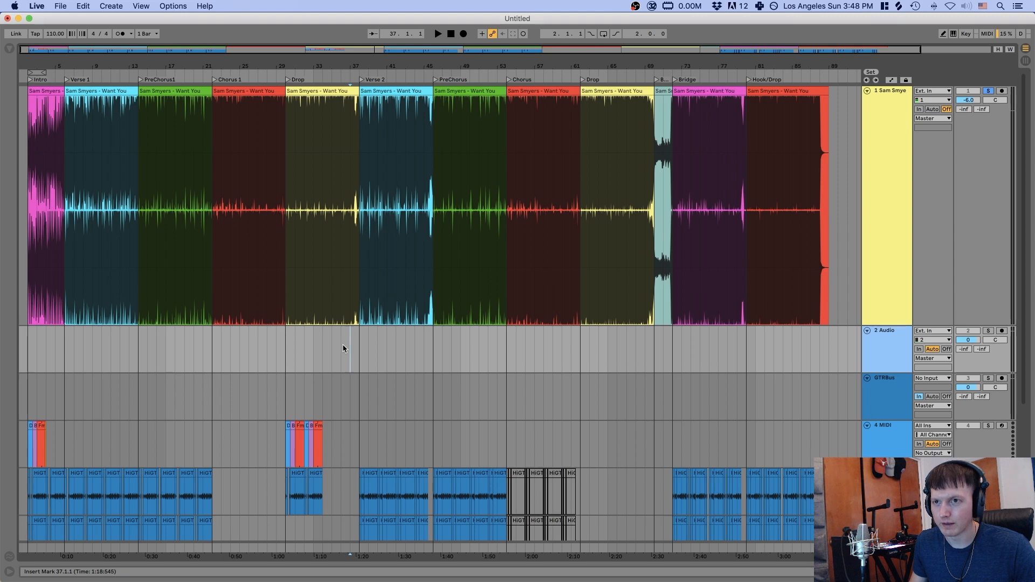
pyautogui.hscroll(2, 345, 348)
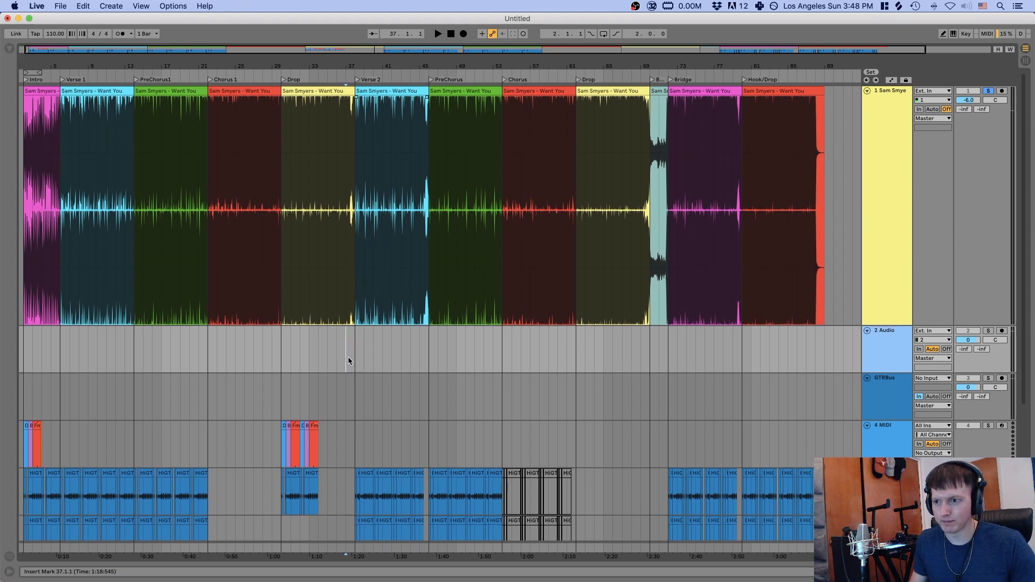
pyautogui.press('space')
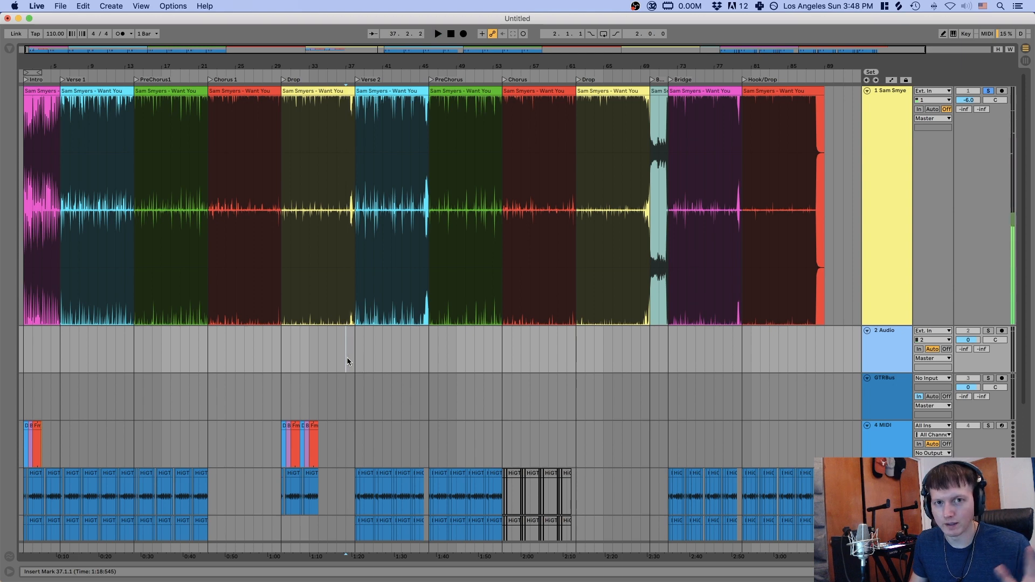
pyautogui.press('space')
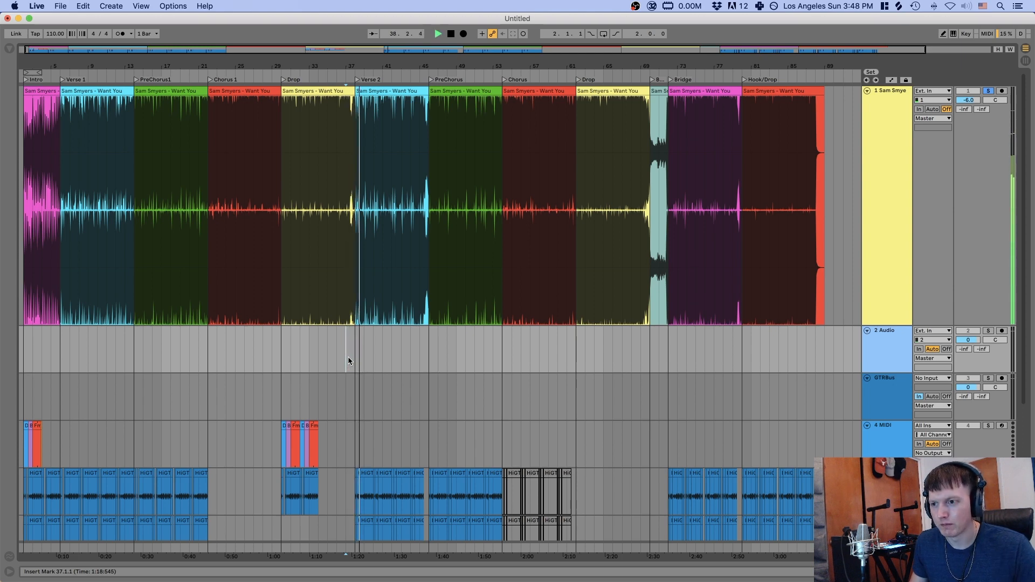
pyautogui.press('space')
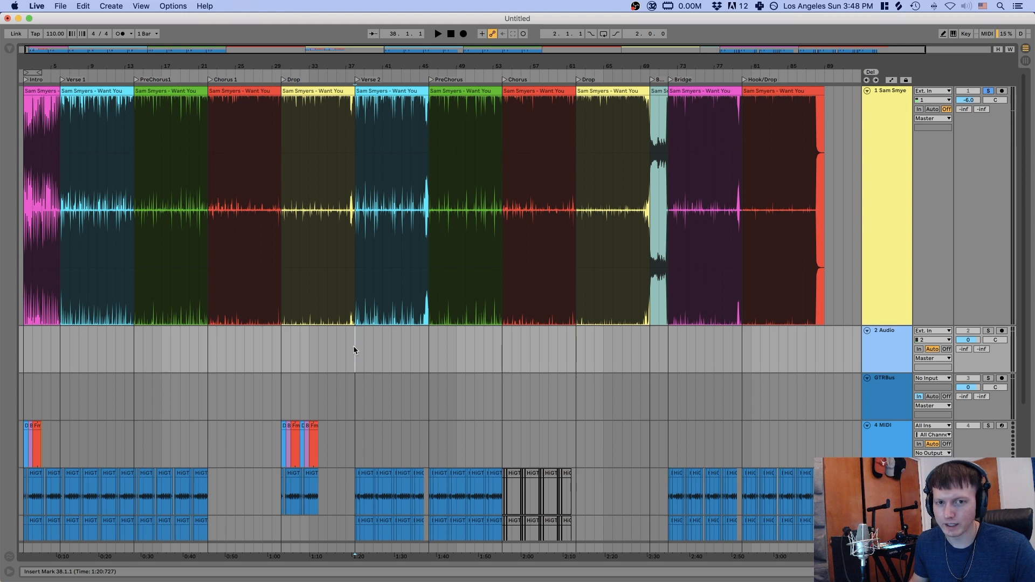
# - Compare the opening of Verse 2 from bar 38 with the opening of Verse 1 from bar 6 by ear
pyautogui.press('space')
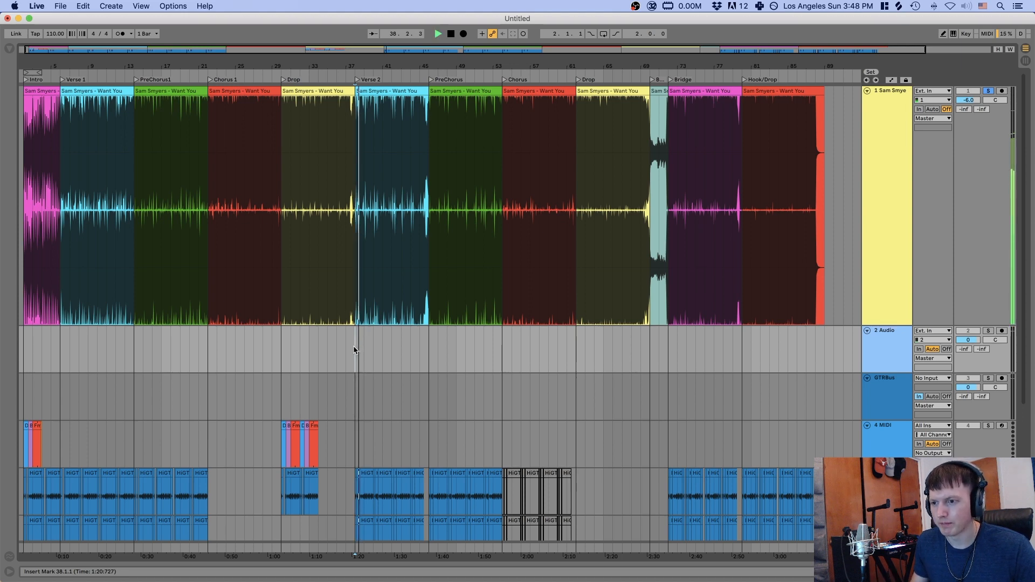
pyautogui.click(63, 345)
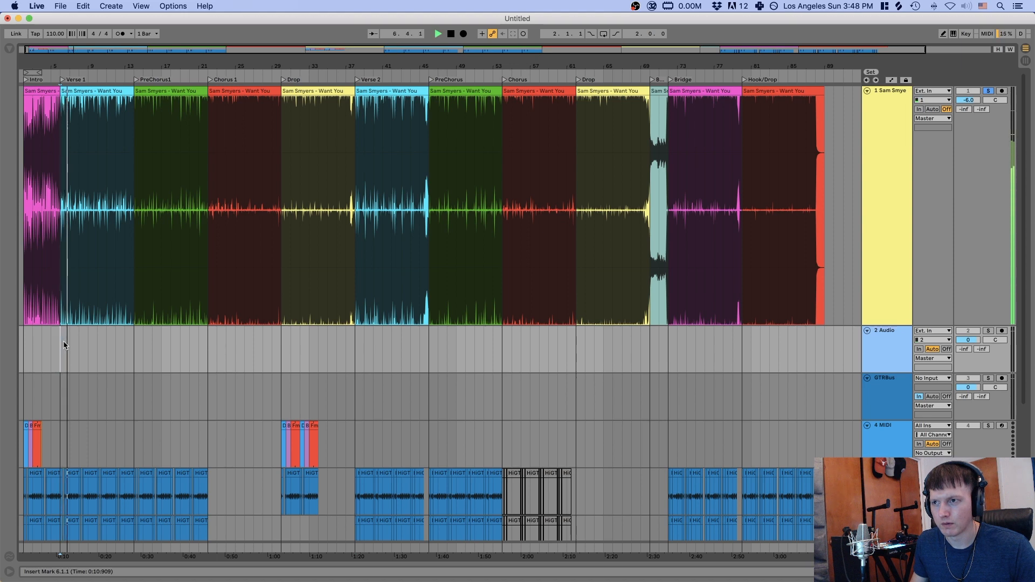
pyautogui.press('space')
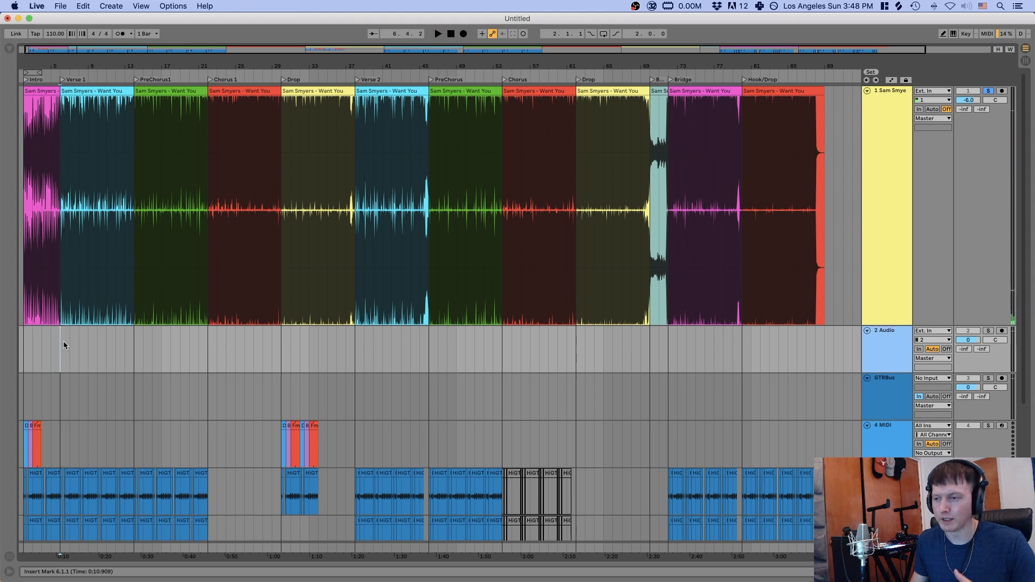
# - Compare the second PreChorus with PreChorus1 by ear, switching playback between bars 49, 18, 50, 52 and 20
pyautogui.click(456, 353)
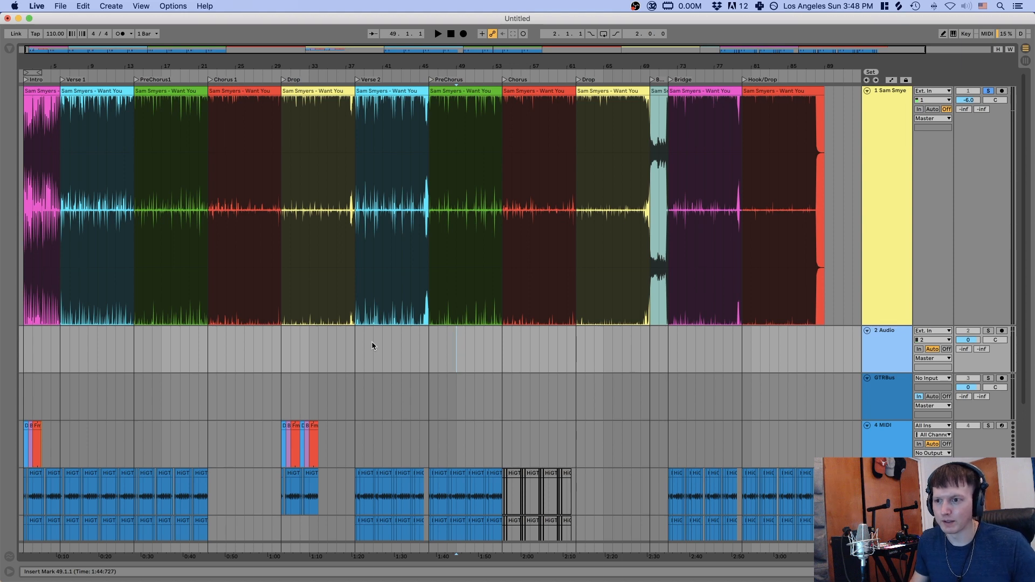
pyautogui.press('space')
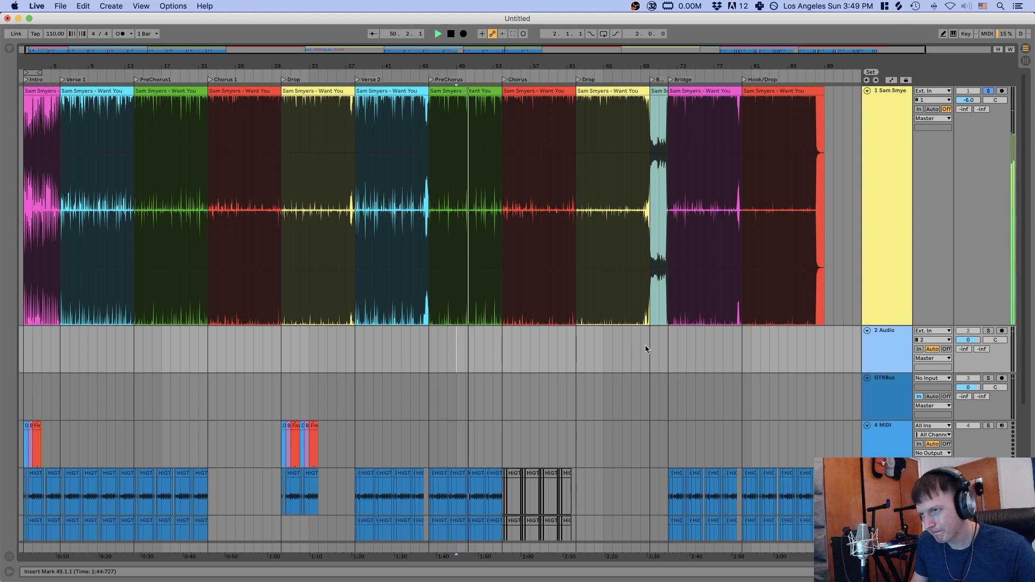
pyautogui.click(169, 357)
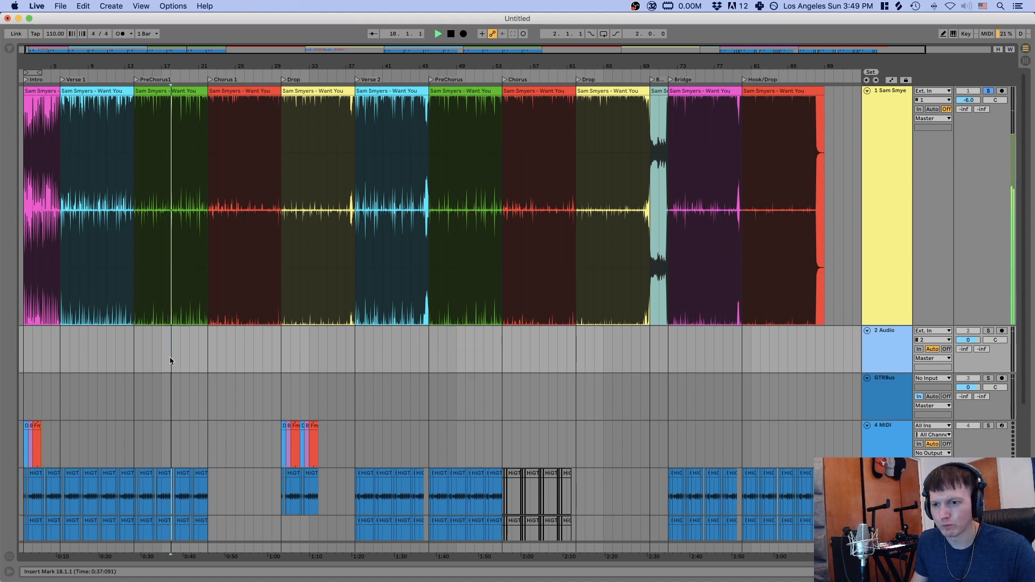
pyautogui.click(467, 360)
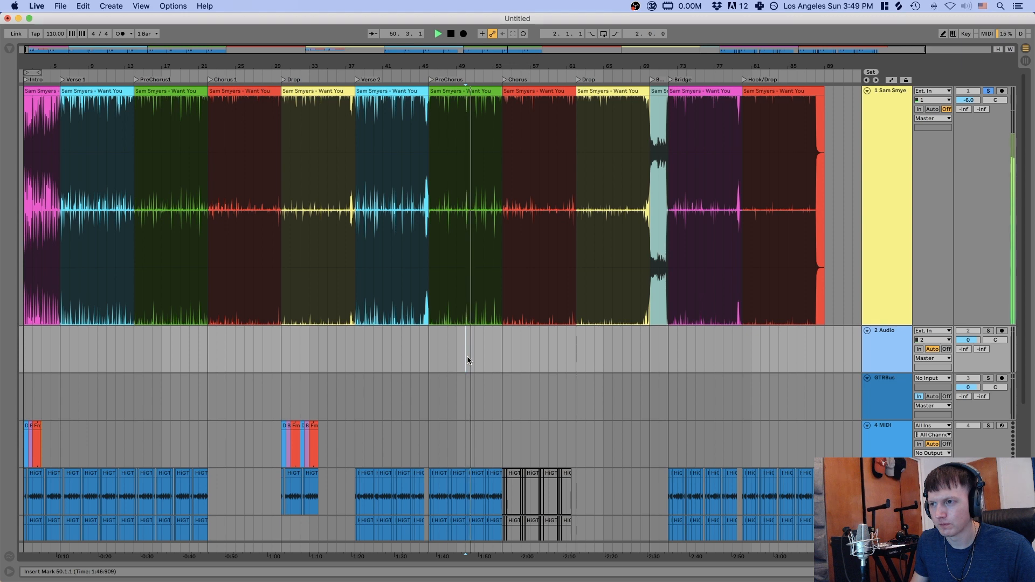
pyautogui.click(483, 360)
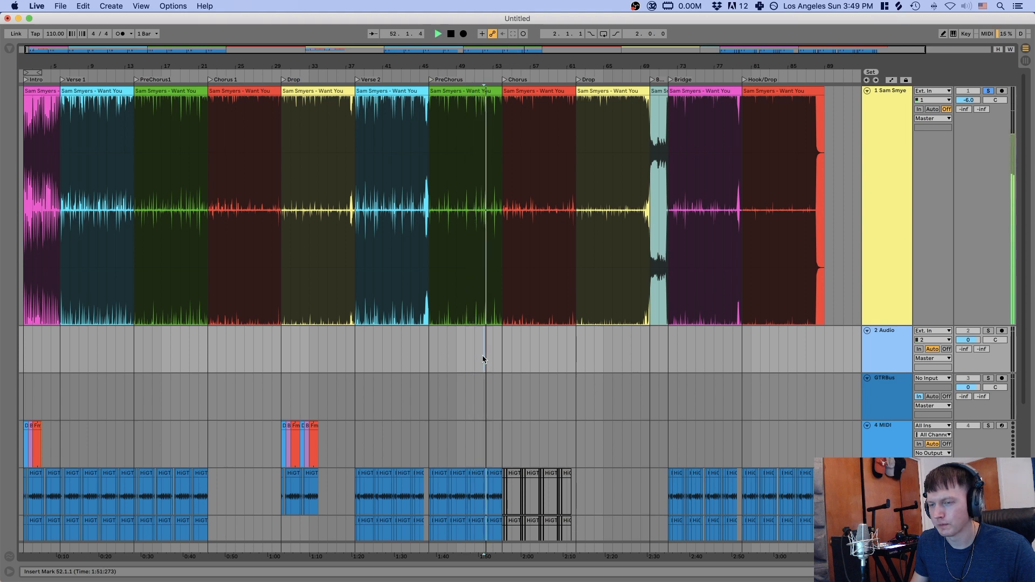
pyautogui.click(188, 348)
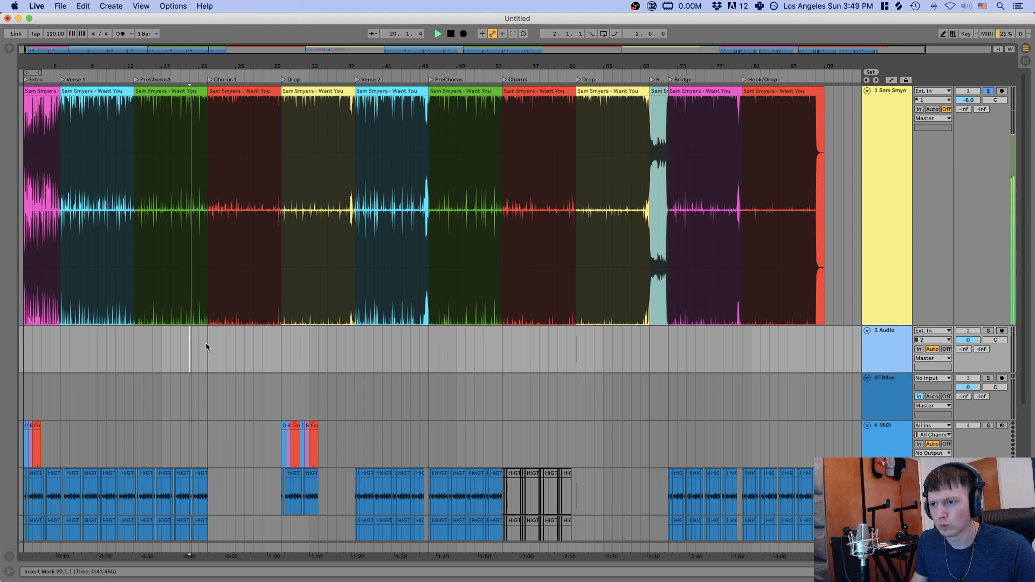
pyautogui.press('space')
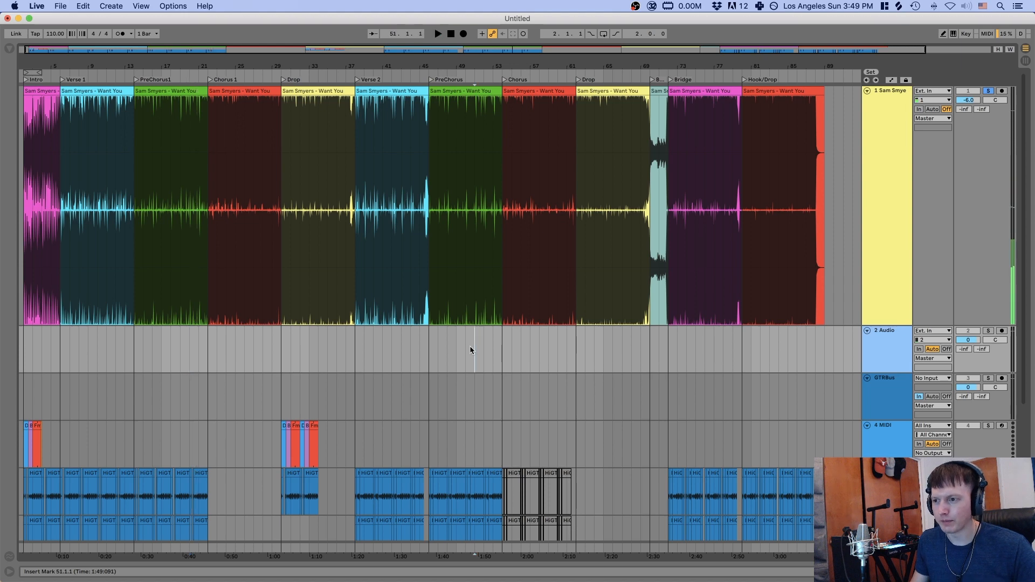
pyautogui.click(470, 345)
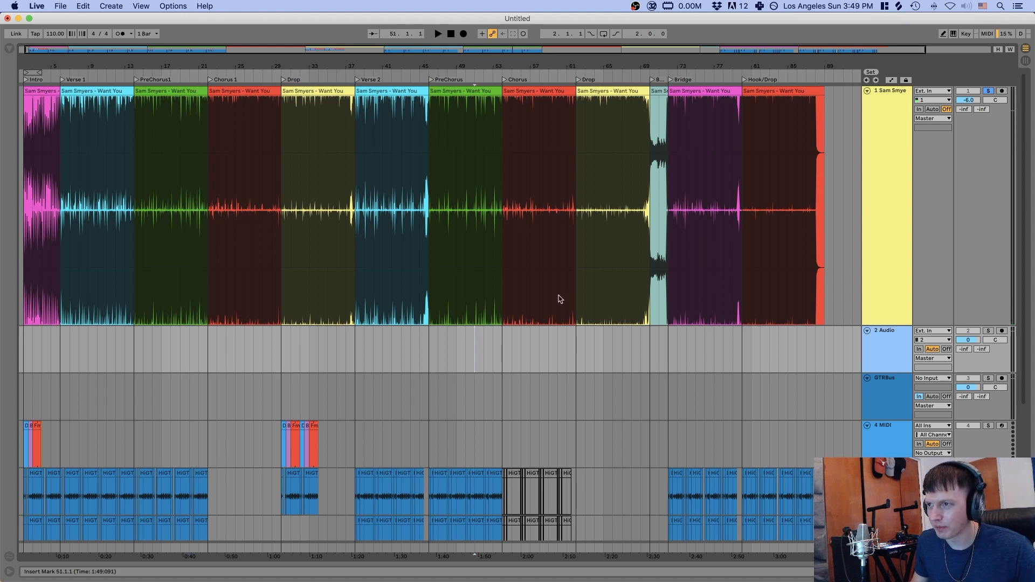
# - Play the reference track from bar 70 through the short section before the Bridge and into the Bridge at bar 72
pyautogui.click(655, 348)
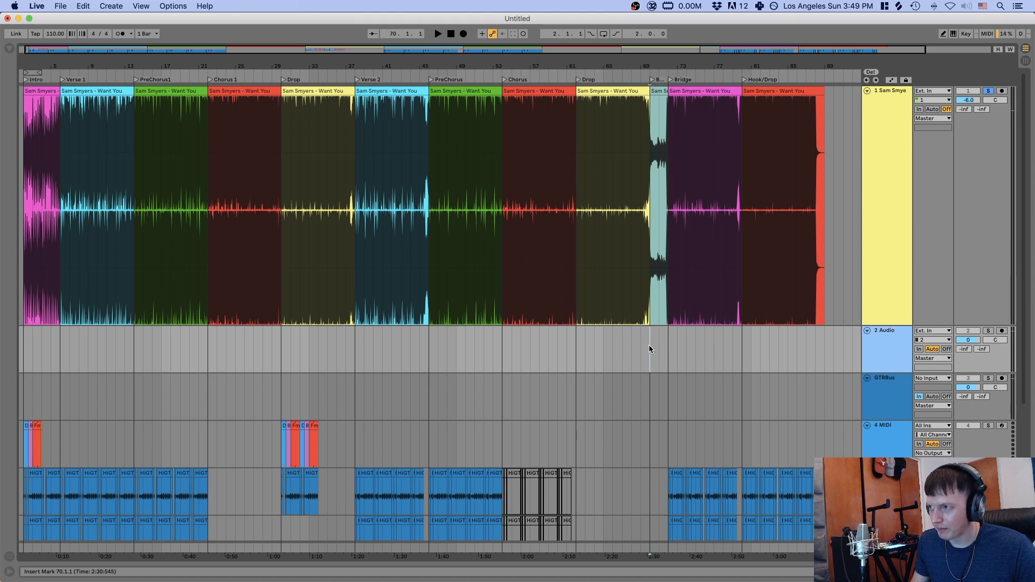
pyautogui.press('space')
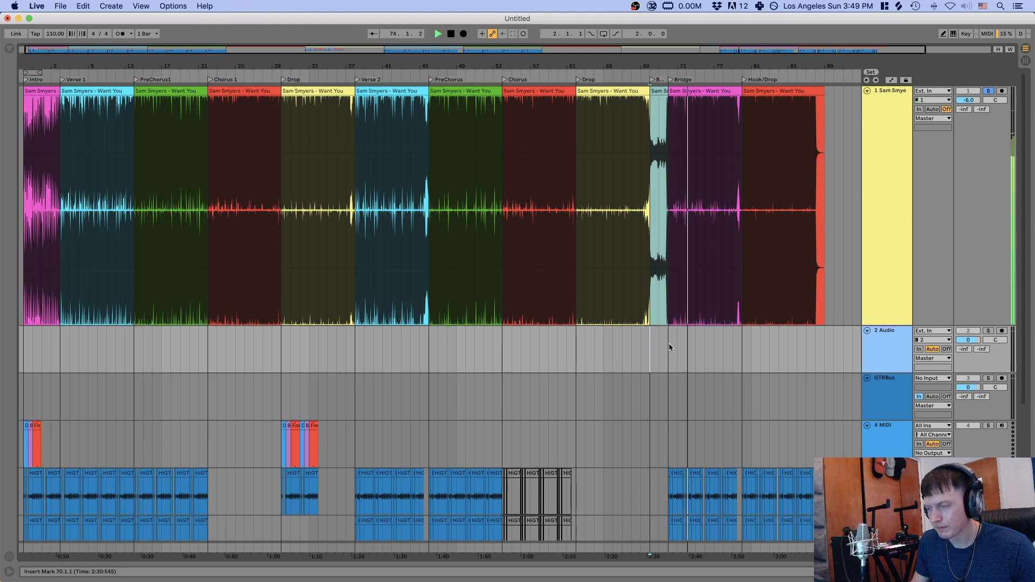
pyautogui.press('space')
pyautogui.click(666, 344)
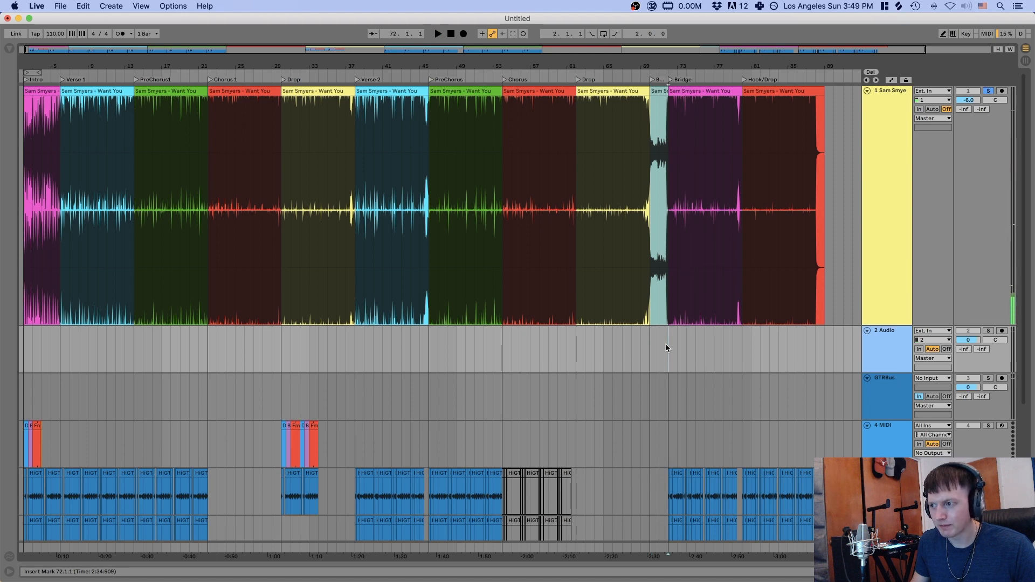
# - Listen to the transition from the end of the Bridge into Hook/Drop, playing from bar 79
pyautogui.scroll(-1, 665, 340)
pyautogui.scroll(1, 723, 310)
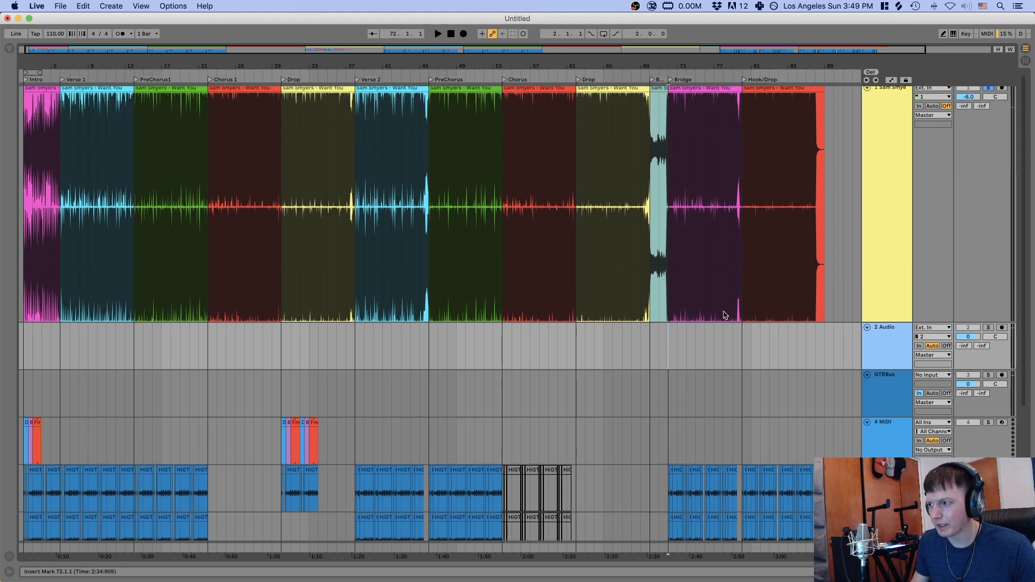
pyautogui.hscroll(1, 724, 316)
pyautogui.click(730, 339)
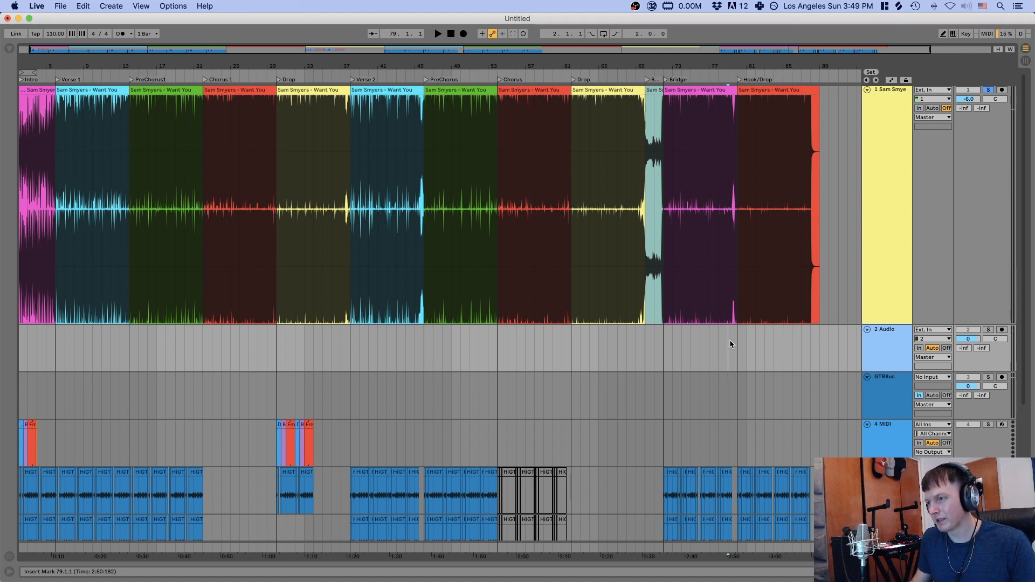
pyautogui.press('space')
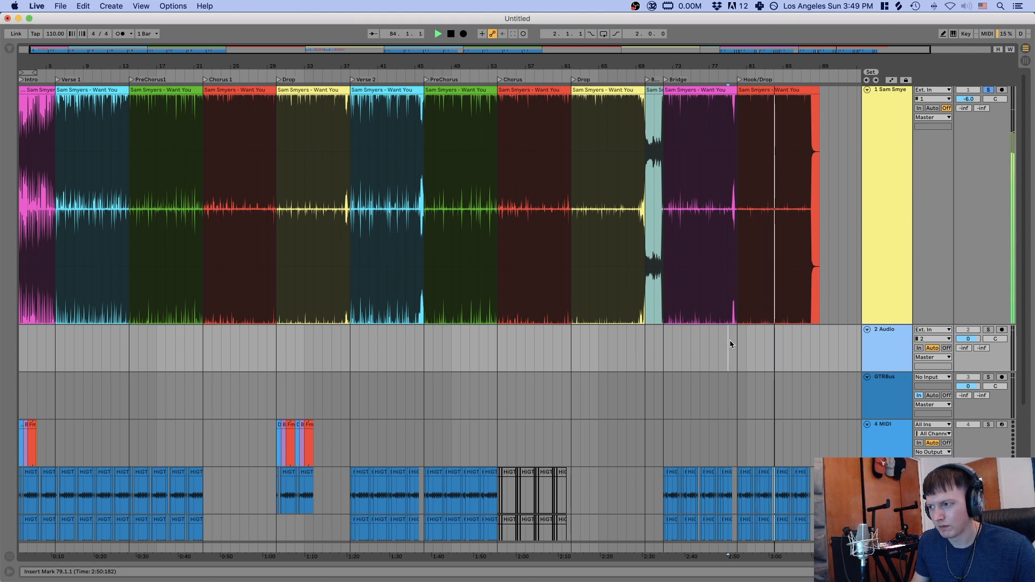
pyautogui.press('space')
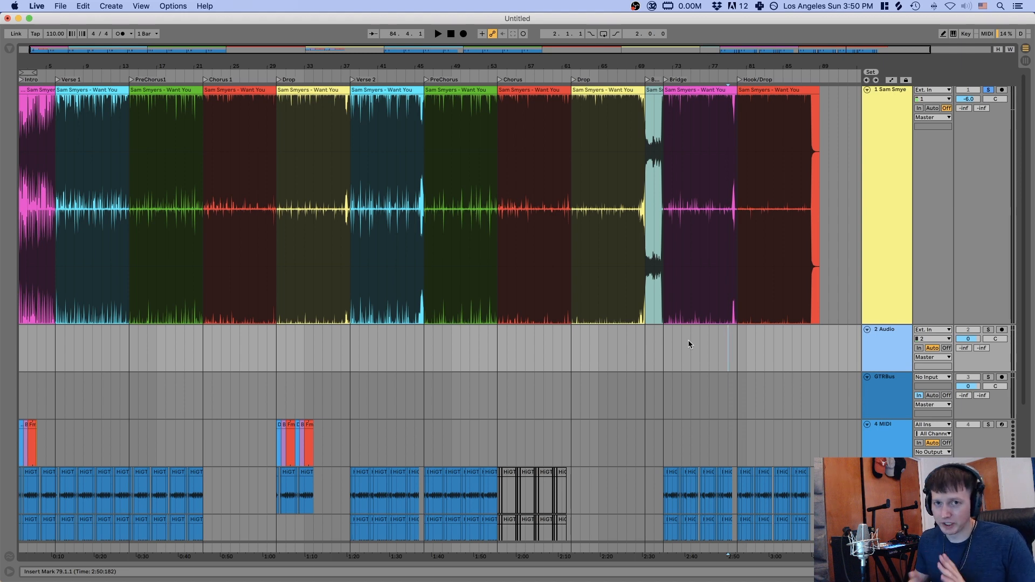
# - Collapse the reference track and examine how the MIDI and guitar clips line up with the section locators across the arrangement
pyautogui.hscroll(-1, 688, 340)
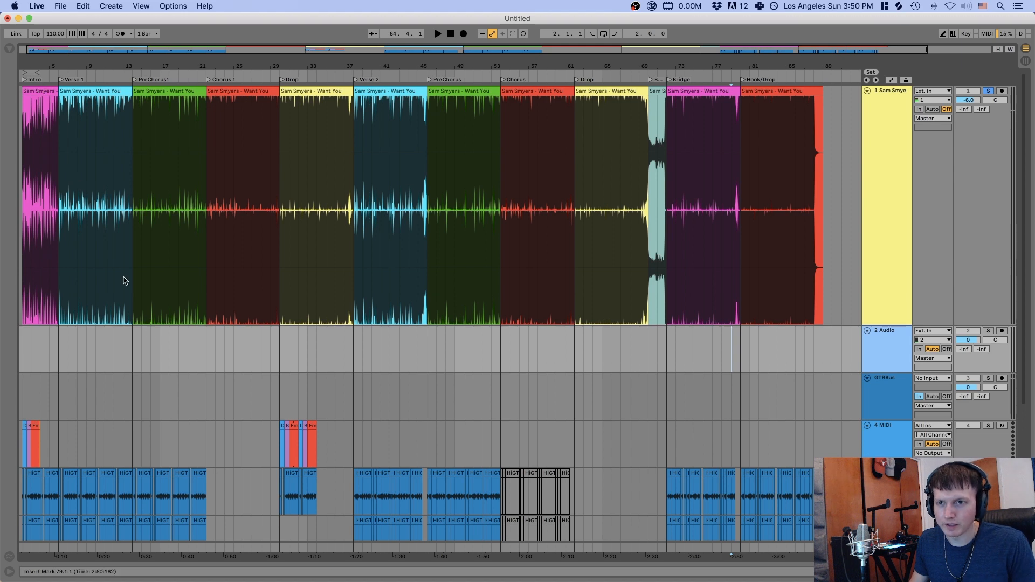
pyautogui.click(22, 355)
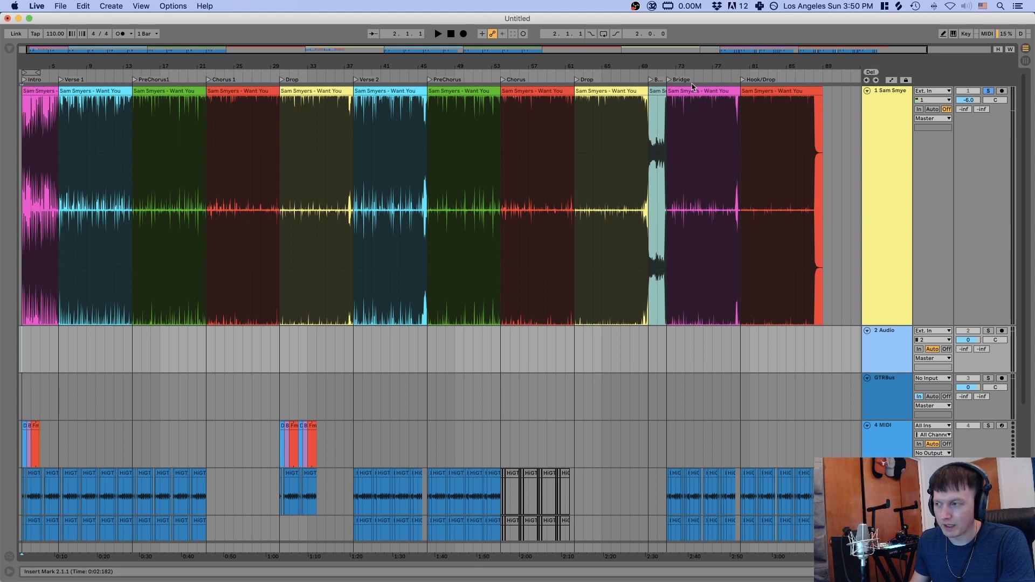
pyautogui.click(867, 91)
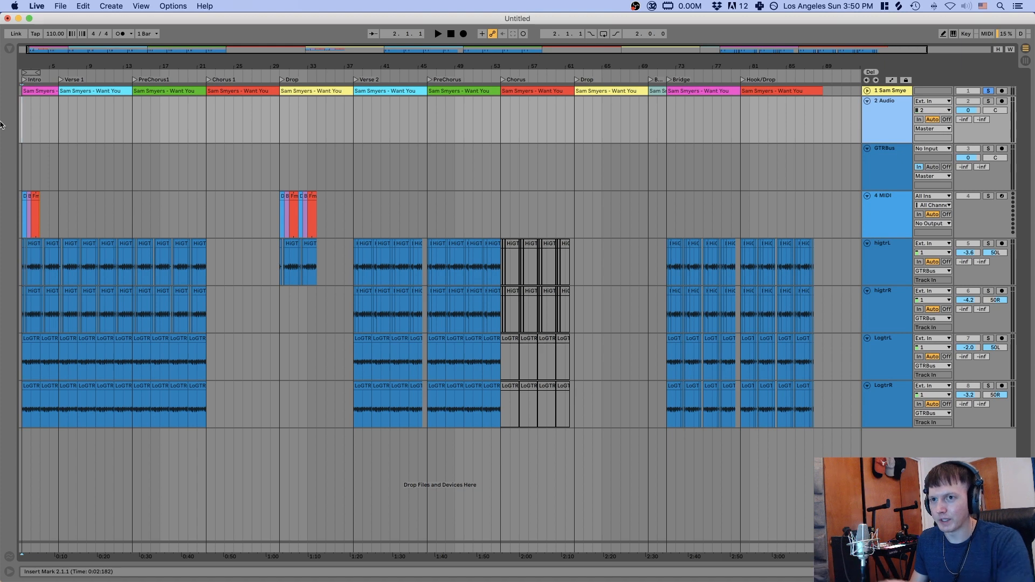
pyautogui.moveTo(43, 65); pyautogui.dragTo(43, 215)
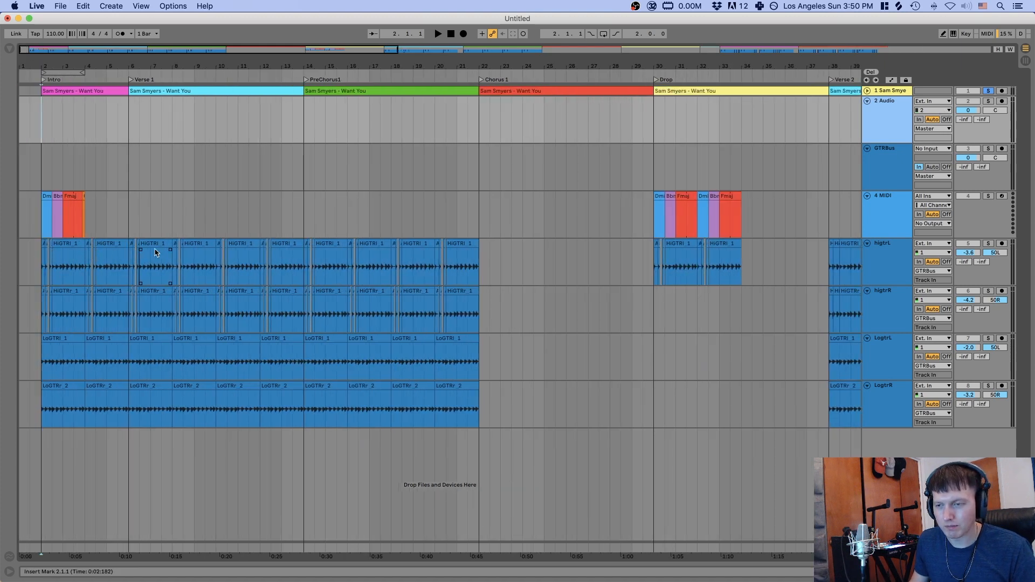
pyautogui.click(133, 210)
pyautogui.hscroll(3, 396, 216)
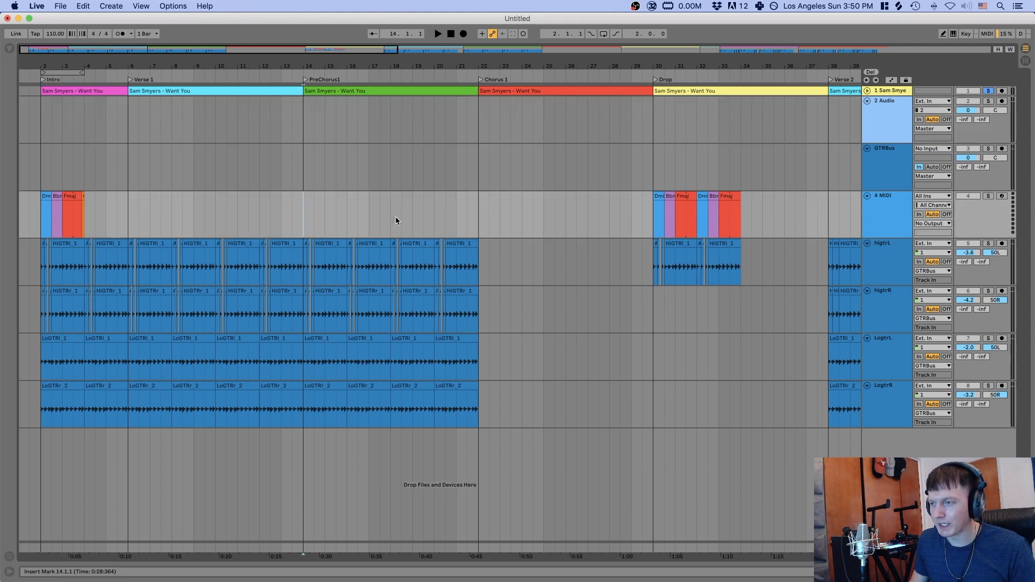
pyautogui.click(425, 214)
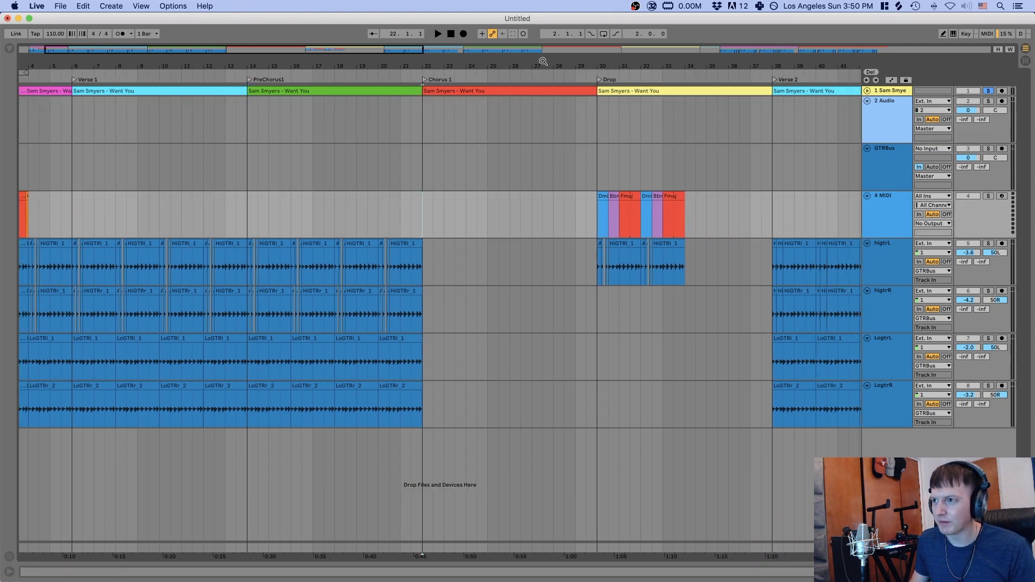
pyautogui.moveTo(544, 62); pyautogui.dragTo(538, 55)
pyautogui.hscroll(3, 559, 126)
pyautogui.click(521, 167)
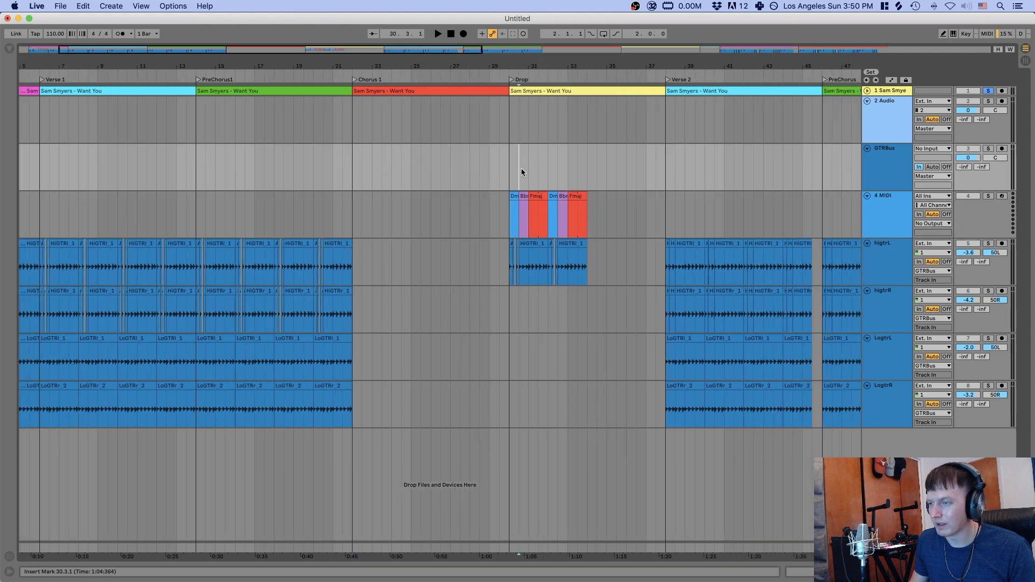
pyautogui.hscroll(10, 521, 167)
pyautogui.moveTo(477, 66); pyautogui.dragTo(474, 54)
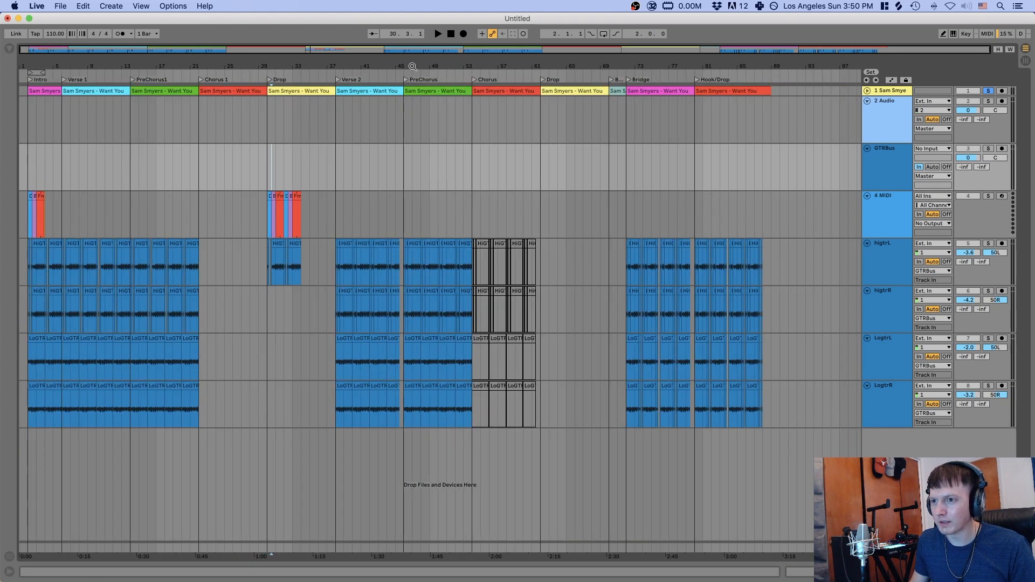
# - Select the GTRBus lane from bar 2 to bar 89 and expand the reference track again
pyautogui.moveTo(27, 169); pyautogui.dragTo(778, 169)
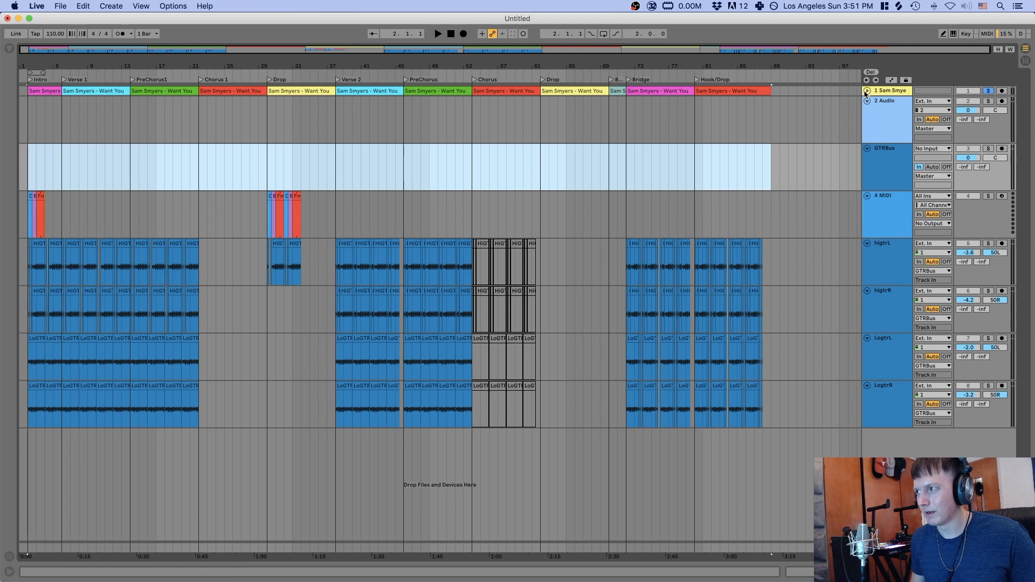
pyautogui.click(867, 91)
pyautogui.scroll(-5, 89, 299)
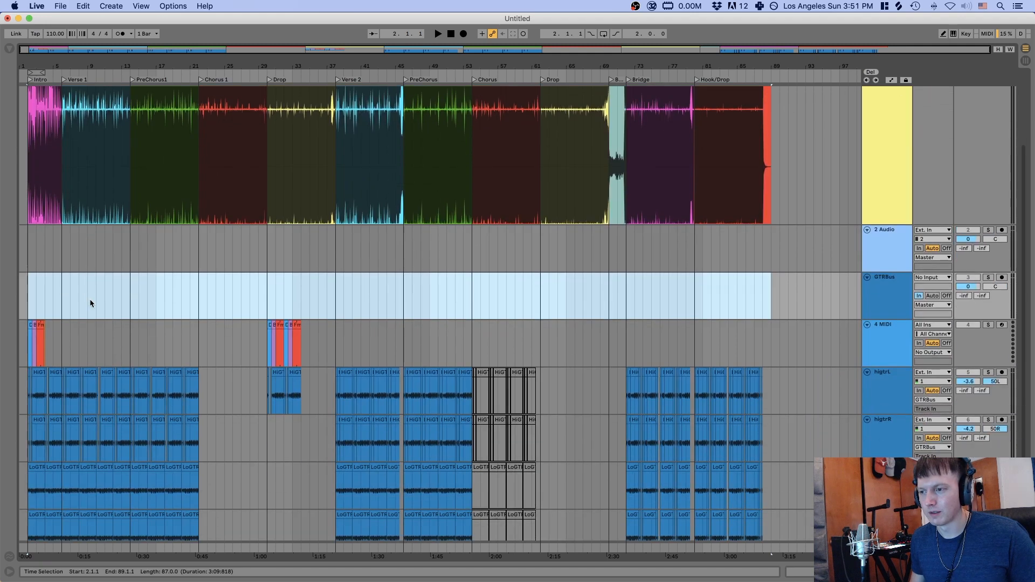
pyautogui.scroll(-2, 89, 299)
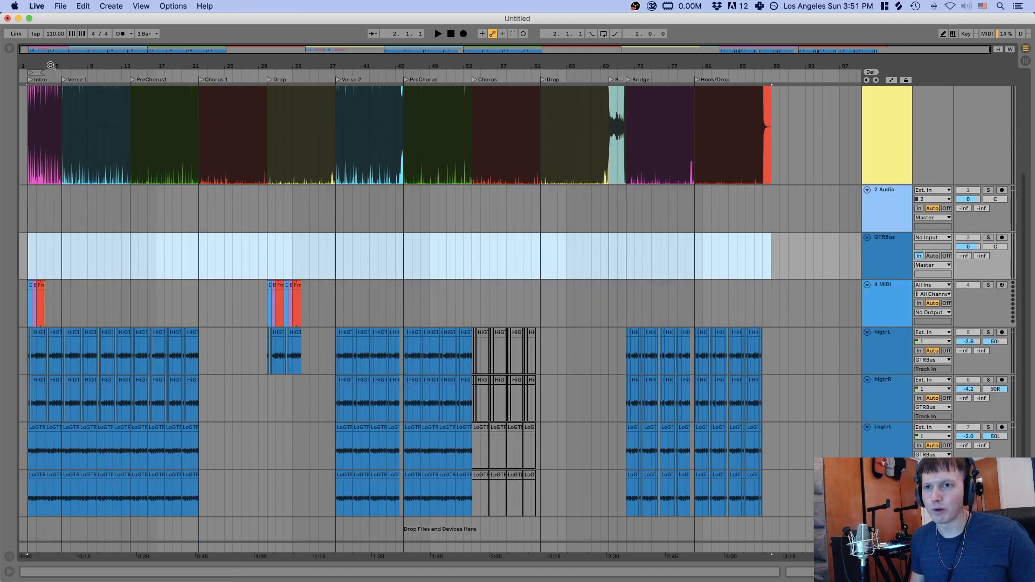
# - Reselect the GTRBus lane across the whole song, from bar 2 to bar 91
pyautogui.moveTo(51, 65); pyautogui.dragTo(261, 298)
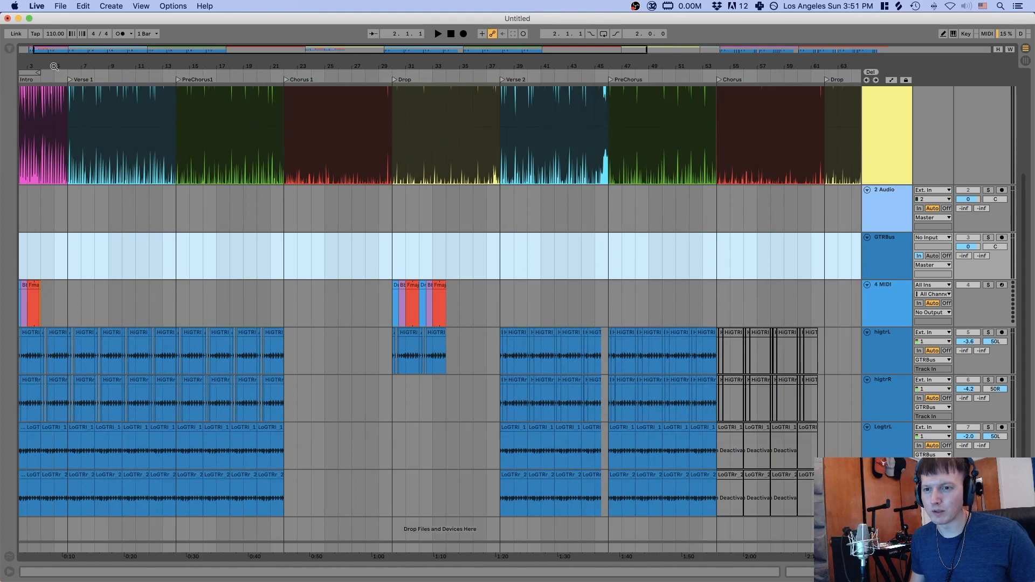
pyautogui.doubleClick(288, 67)
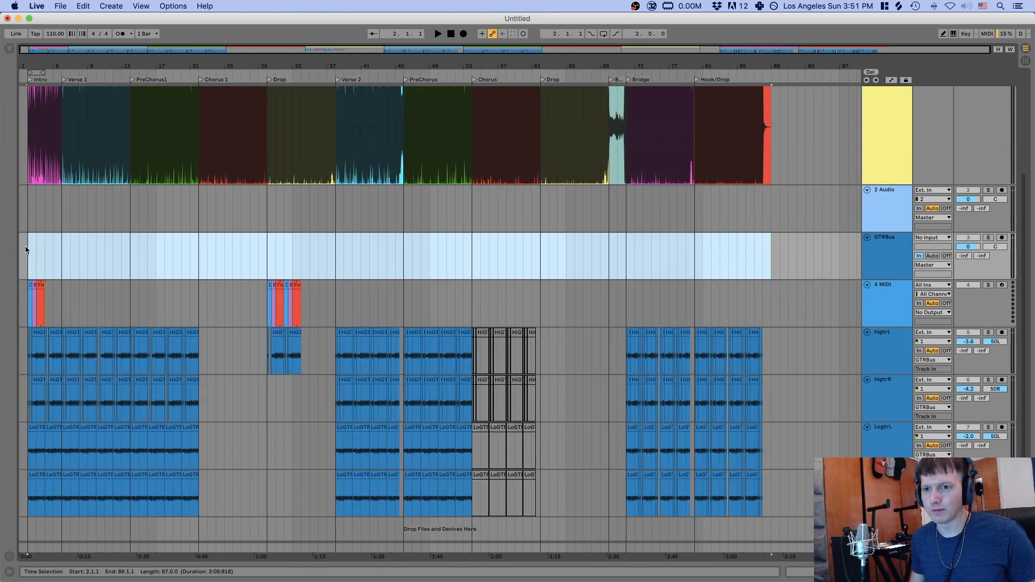
pyautogui.moveTo(25, 249); pyautogui.dragTo(785, 267)
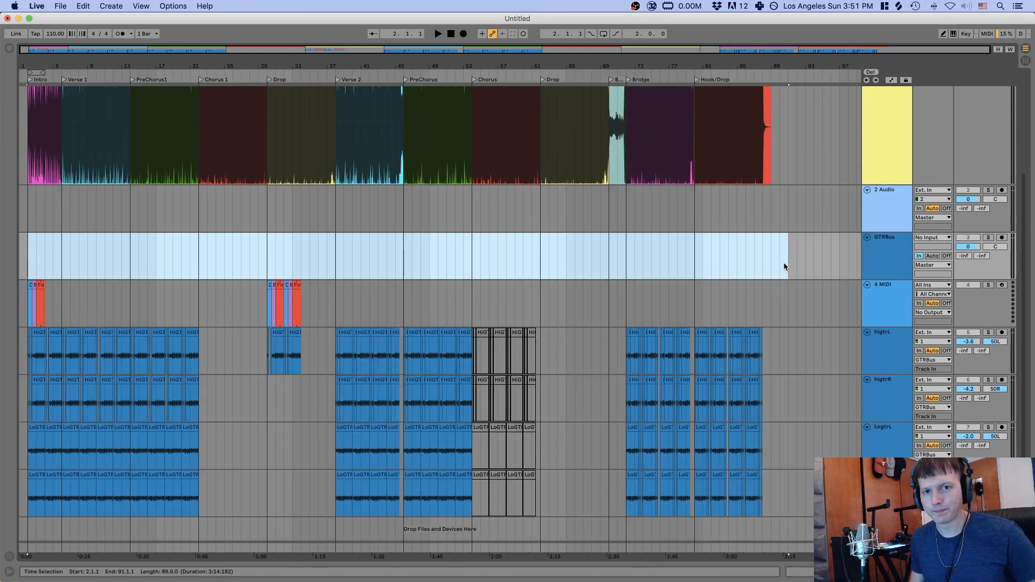